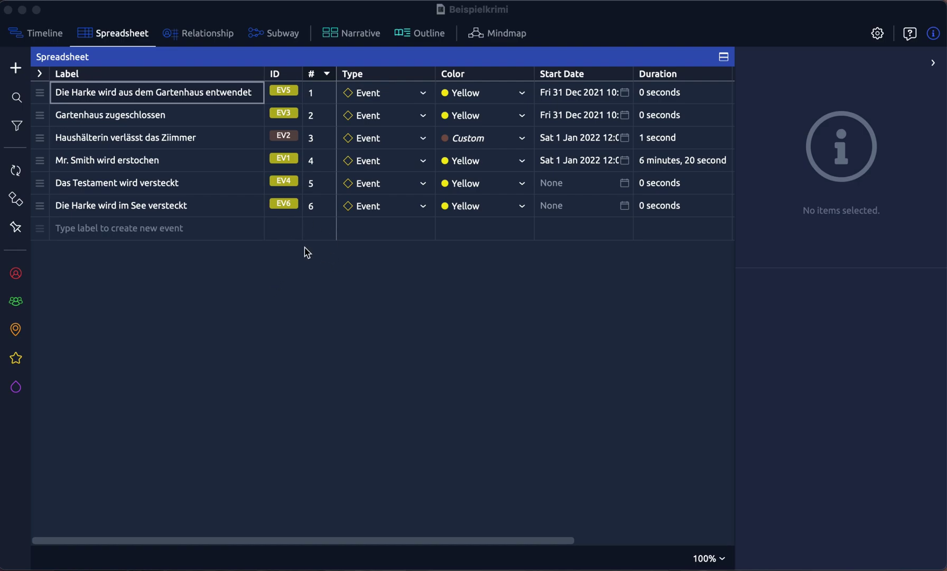
- Add two events to the end of the spreadsheet, labelled "Der Kommissar trifft ein" and "Der Gärtner wird befragt"
{"action": "left_click", "coordinate": [189, 230]}
{"action": "type", "text": "Der Kommissar trifft ein"}
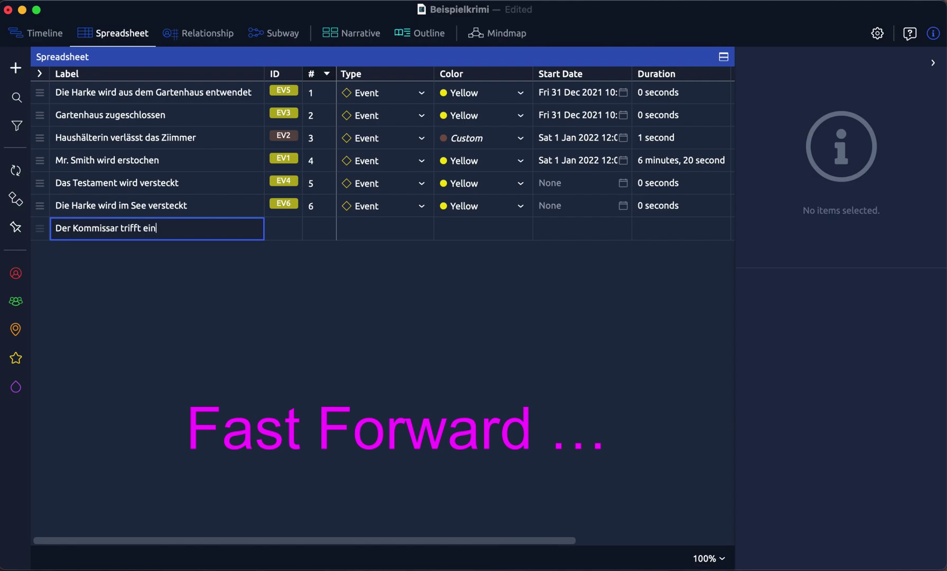
{"action": "key", "text": "Return"}
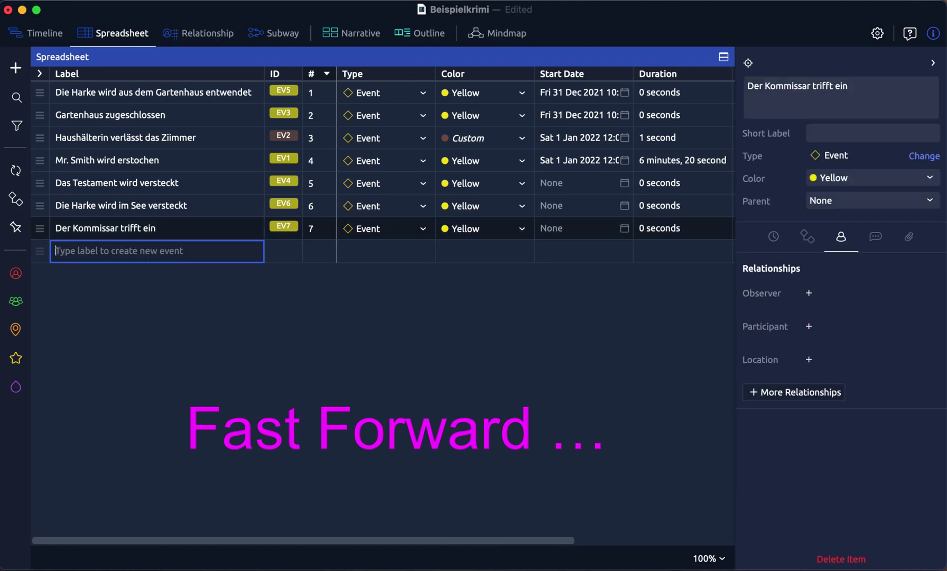
{"action": "type", "text": "Der Gärtner wird befragt"}
{"action": "key", "text": "Return"}
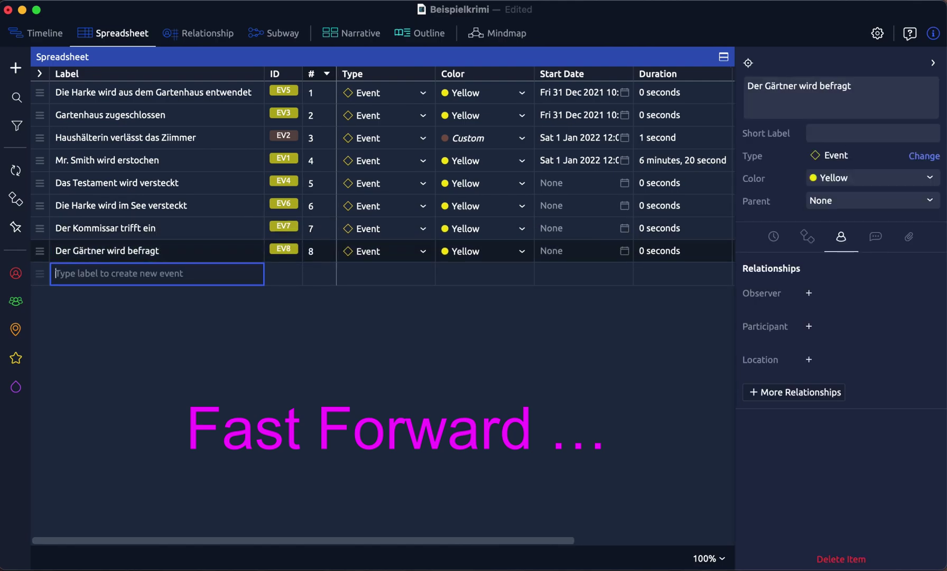
- Add three more events: the woman's questioning (her name plus "wird befragt"), "Die Überführung" and "Spurensuche"
{"action": "type", "text": "Mrs. Hunter wird befragt"}
{"action": "key", "text": "Return"}
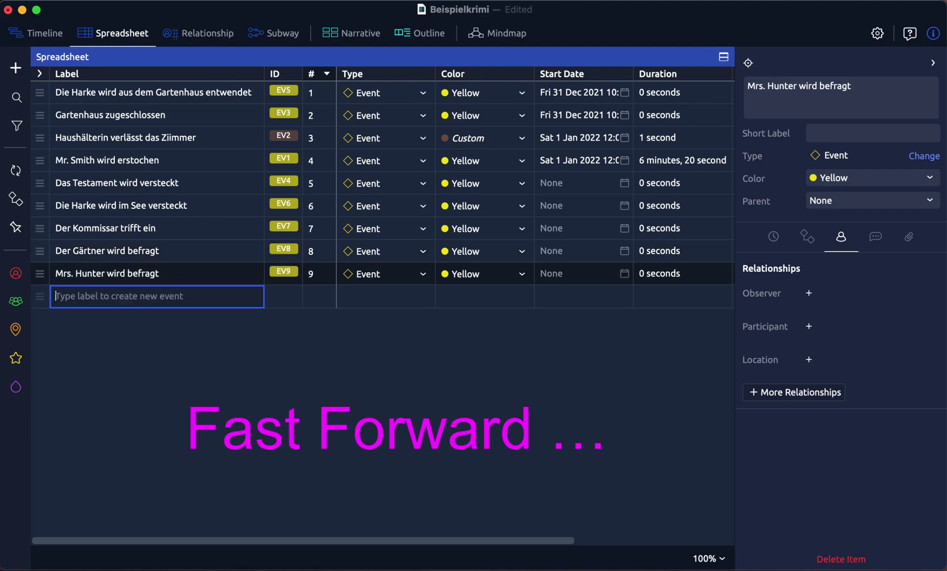
{"action": "type", "text": "Die Überführung"}
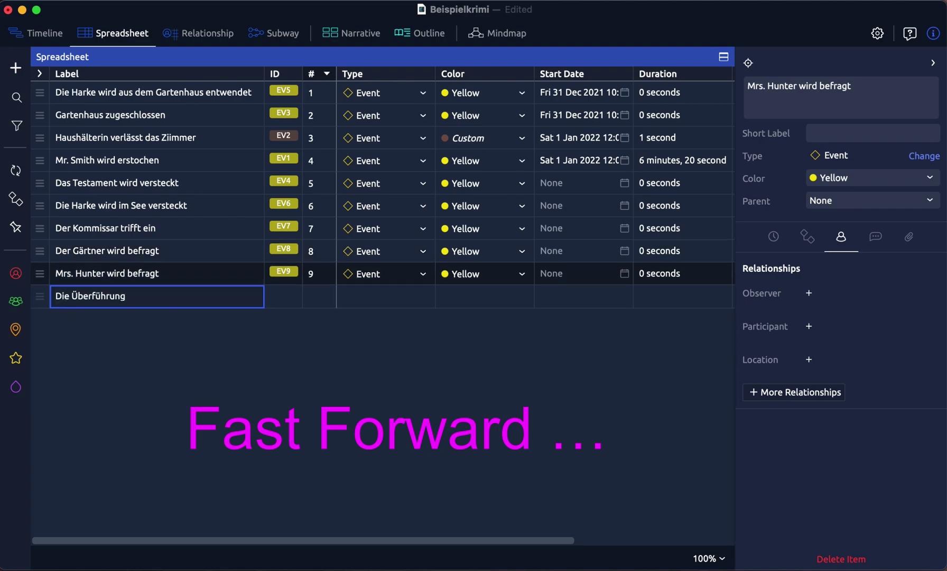
{"action": "key", "text": "Return"}
{"action": "type", "text": "Spurensuche"}
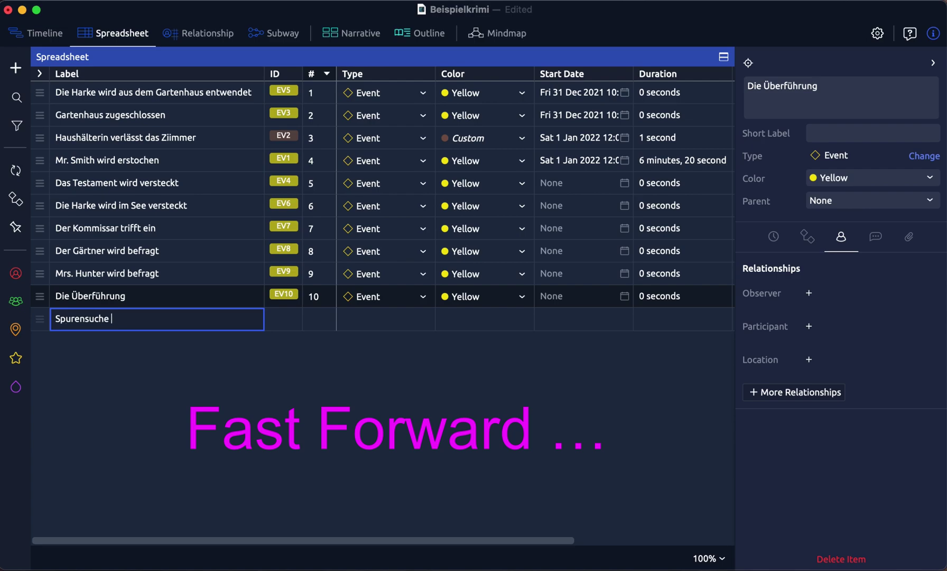
{"action": "key", "text": "Return"}
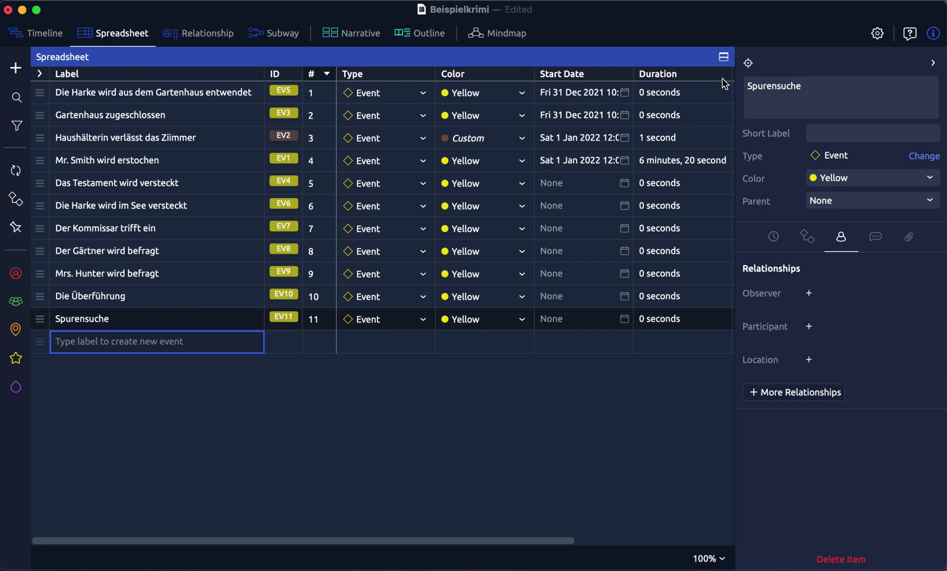
- Split the workspace horizontally and show the Timeline view beneath the spreadsheet, with its scale covering several days
{"action": "left_click", "coordinate": [726, 62]}
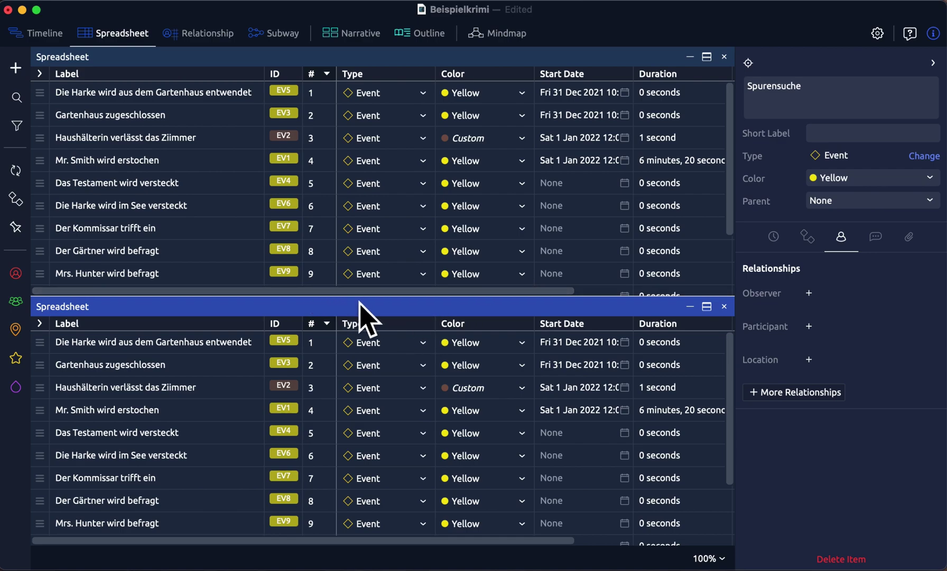
{"action": "left_click", "coordinate": [42, 34]}
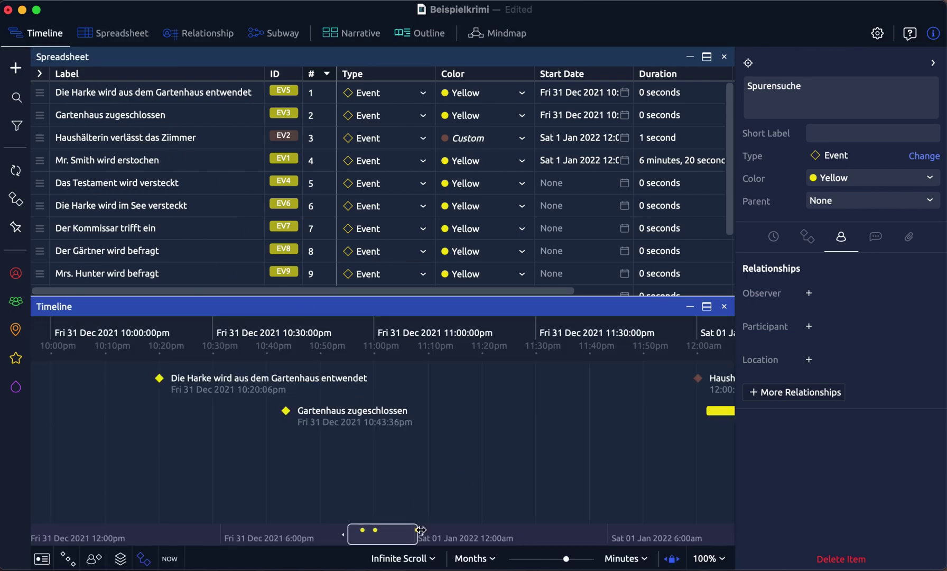
{"action": "mouse_move", "coordinate": [417, 532]}
{"action": "left_mouse_down"}
{"action": "mouse_move", "coordinate": [608, 547]}
{"action": "mouse_move", "coordinate": [416, 543]}
{"action": "left_mouse_up"}
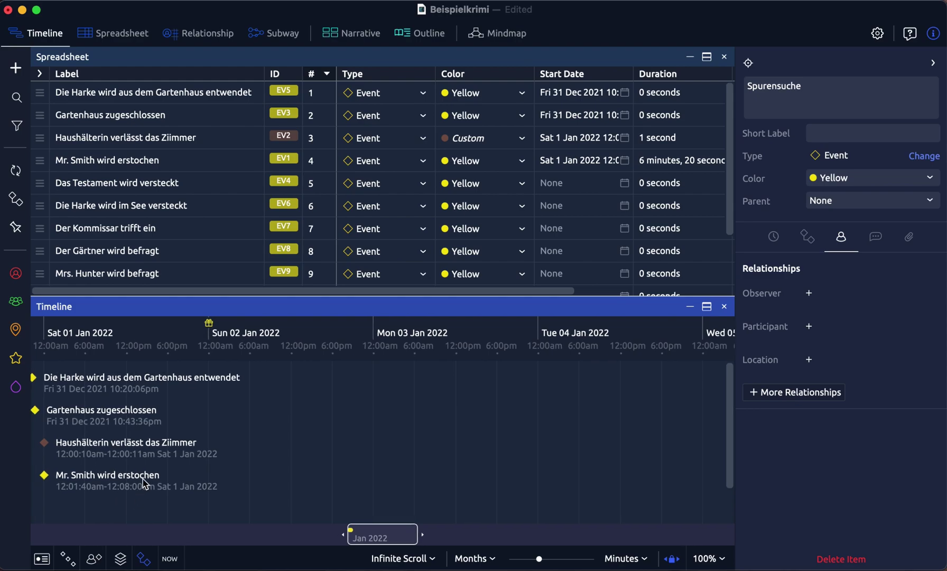
- Place "Der Kommissar trifft ein" on the timeline at about 9:55am on Sun 2 Jan 2022 and "Spurensuche" at 5:20pm–8:30pm that day
{"action": "left_click", "coordinate": [40, 231]}
{"action": "mouse_move", "coordinate": [40, 233]}
{"action": "left_mouse_down"}
{"action": "mouse_move", "coordinate": [224, 307]}
{"action": "mouse_move", "coordinate": [260, 345]}
{"action": "mouse_move", "coordinate": [267, 376]}
{"action": "mouse_move", "coordinate": [287, 390]}
{"action": "mouse_move", "coordinate": [277, 388]}
{"action": "left_mouse_up"}
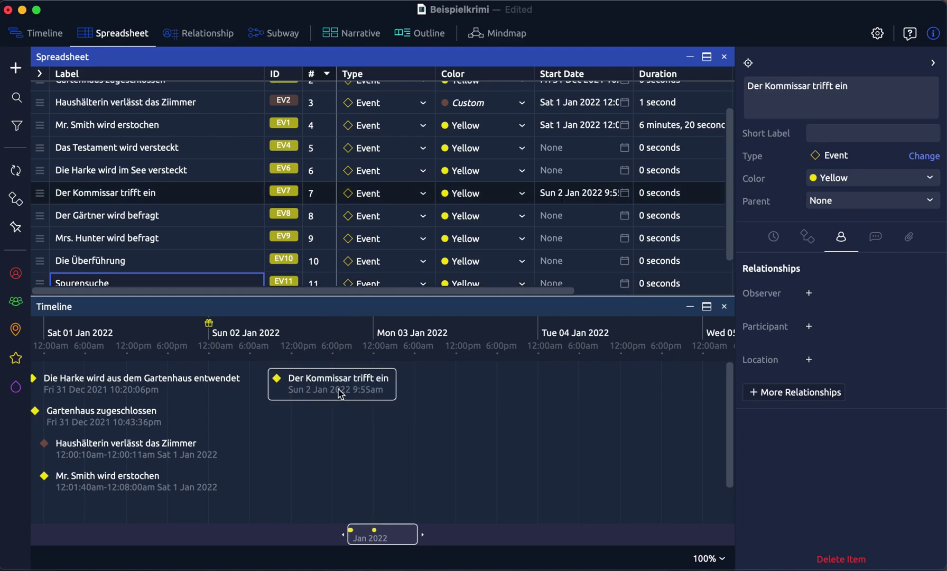
{"action": "scroll", "coordinate": [226, 254], "scroll_direction": "down", "scroll_amount": 2}
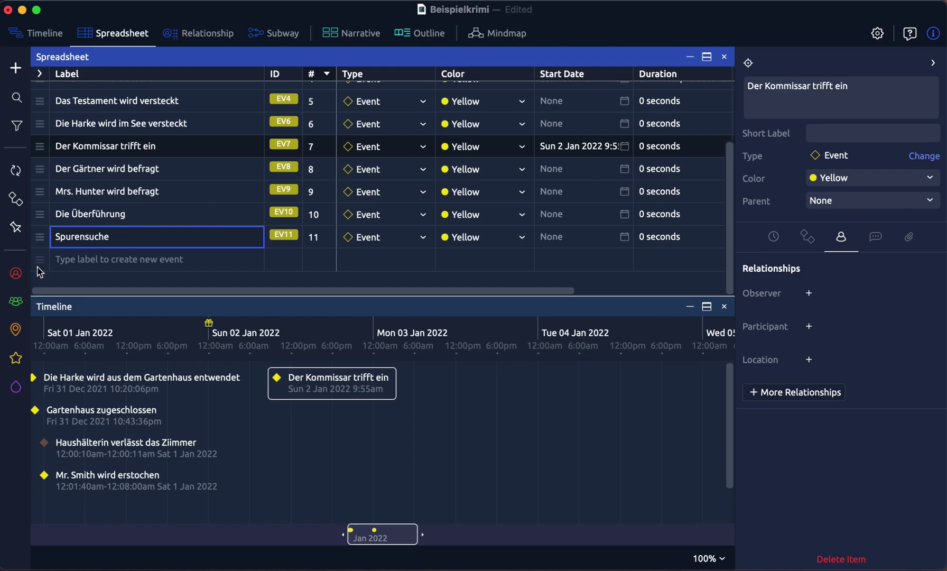
{"action": "left_click", "coordinate": [41, 243]}
{"action": "left_click_drag", "start_coordinate": [41, 243], "coordinate": [373, 399]}
{"action": "scroll", "coordinate": [372, 400], "scroll_direction": "up", "scroll_amount": 1}
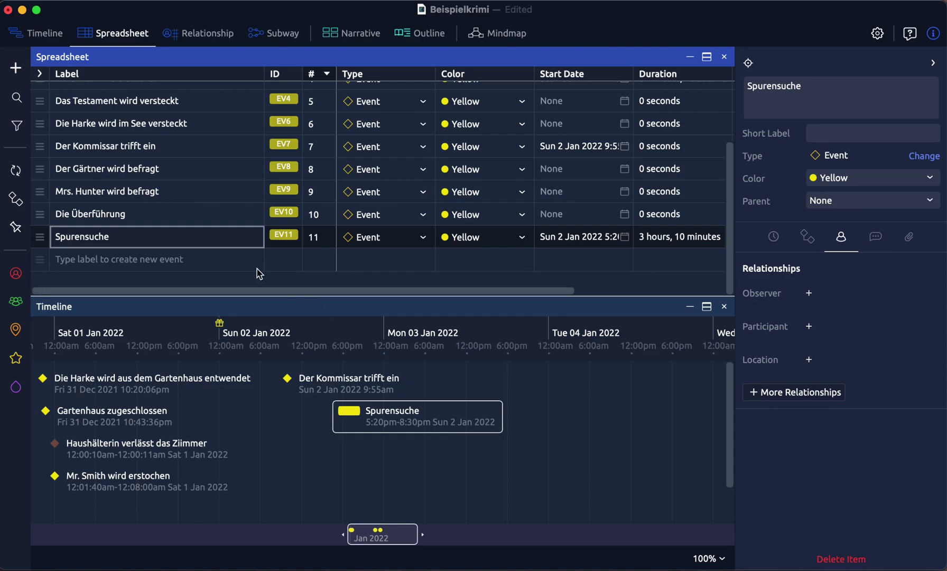
- Place the event "Der Gärtner wird befragt" on the timeline at about 9:43am on Mon 3 Jan 2022
{"action": "left_click", "coordinate": [43, 173]}
{"action": "left_click_drag", "start_coordinate": [43, 174], "coordinate": [251, 294]}
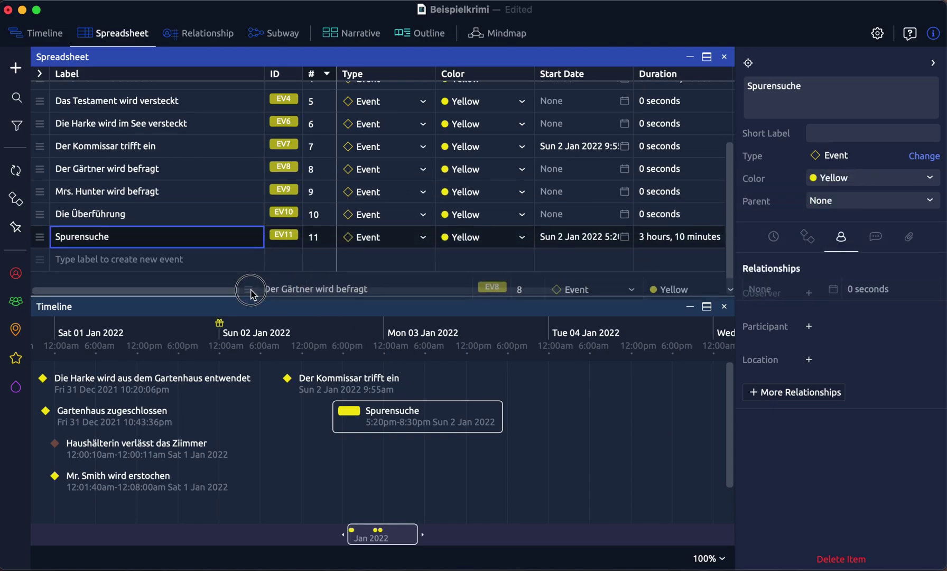
{"action": "left_click_drag", "start_coordinate": [250, 294], "coordinate": [445, 377]}
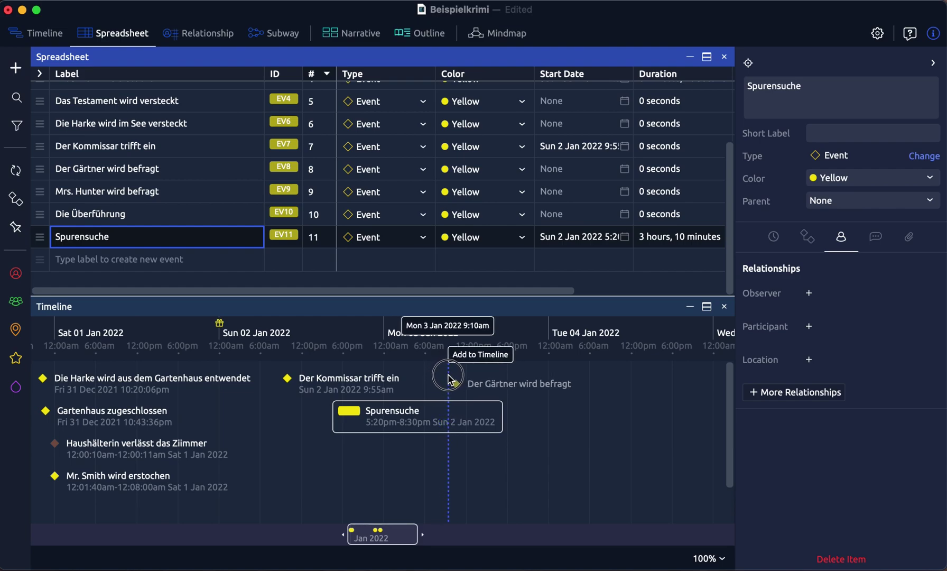
{"action": "left_click_drag", "start_coordinate": [447, 378], "coordinate": [447, 379]}
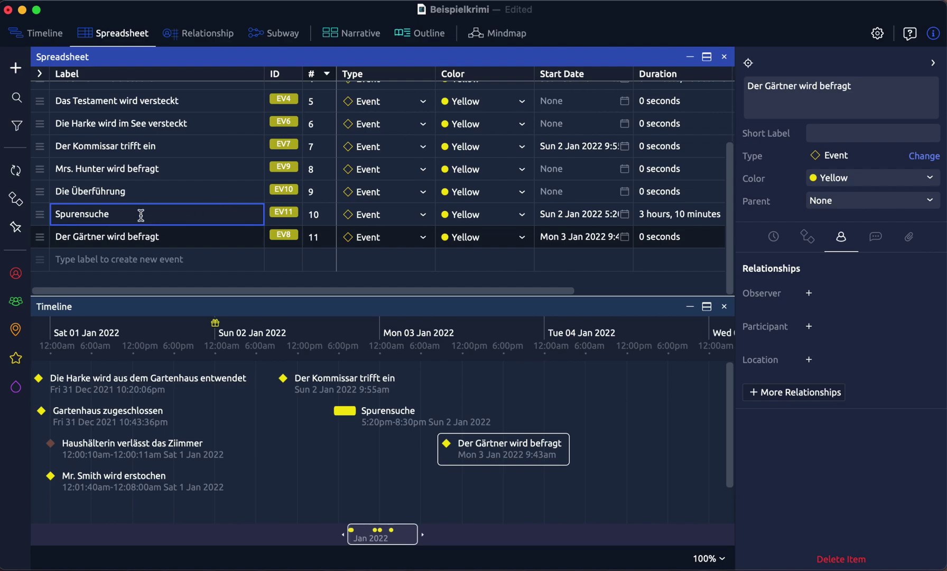
- Place the woman's questioning on the timeline at about 2:02pm on Mon 3 Jan 2022 and "Die Überführung" at about 10:29pm that day
{"action": "left_click", "coordinate": [56, 177]}
{"action": "mouse_move", "coordinate": [56, 180]}
{"action": "left_mouse_down"}
{"action": "mouse_move", "coordinate": [482, 499]}
{"action": "mouse_move", "coordinate": [479, 453]}
{"action": "left_mouse_up"}
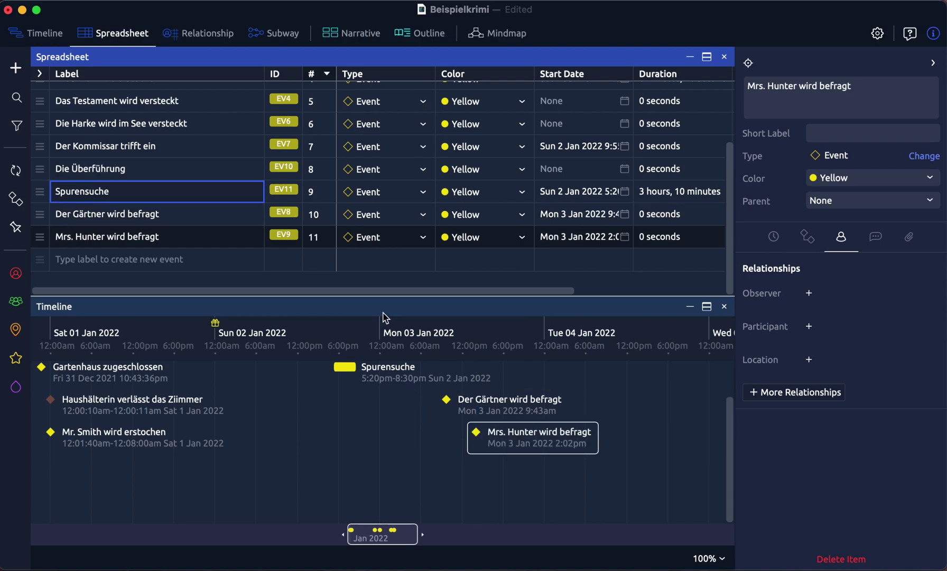
{"action": "mouse_move", "coordinate": [41, 169]}
{"action": "left_mouse_down"}
{"action": "mouse_move", "coordinate": [232, 264]}
{"action": "mouse_move", "coordinate": [535, 479]}
{"action": "left_mouse_up"}
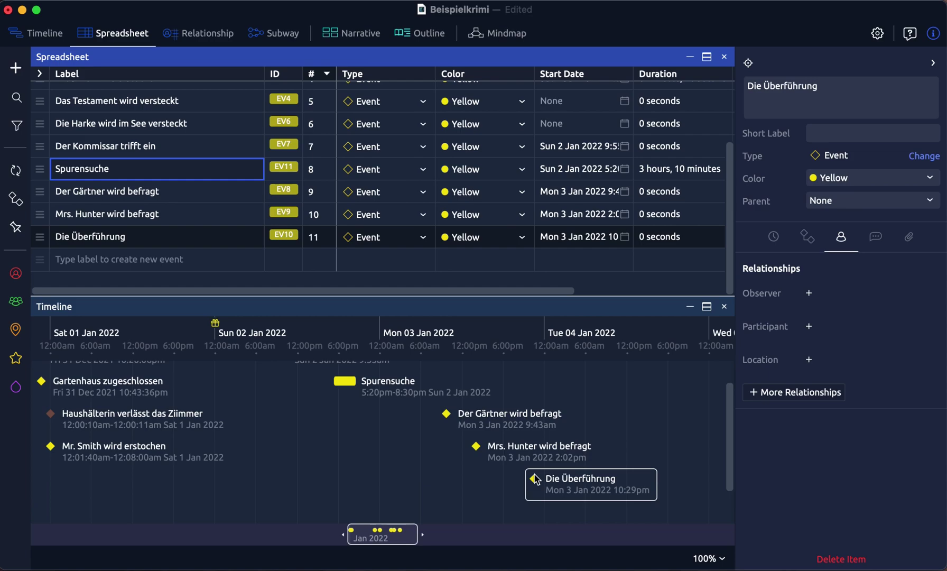
- Examine how the events are distributed along the timeline from 31 Dec 2021 to 3 Jan 2022
{"action": "scroll", "coordinate": [384, 404], "scroll_direction": "left", "scroll_amount": 3}
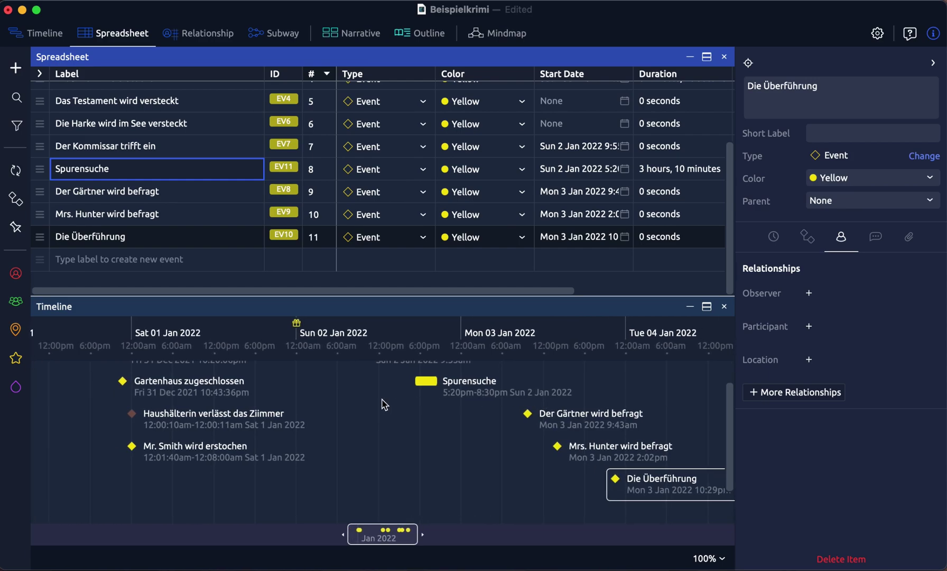
{"action": "scroll", "coordinate": [385, 405], "scroll_direction": "right", "scroll_amount": 2}
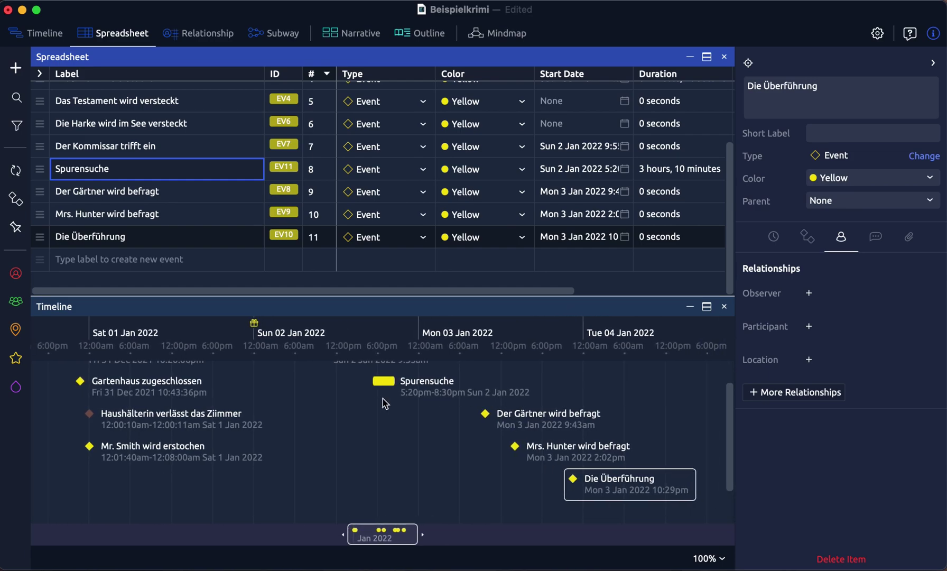
{"action": "scroll", "coordinate": [385, 402], "scroll_direction": "left", "scroll_amount": 3}
{"action": "scroll", "coordinate": [386, 402], "scroll_direction": "right", "scroll_amount": 3}
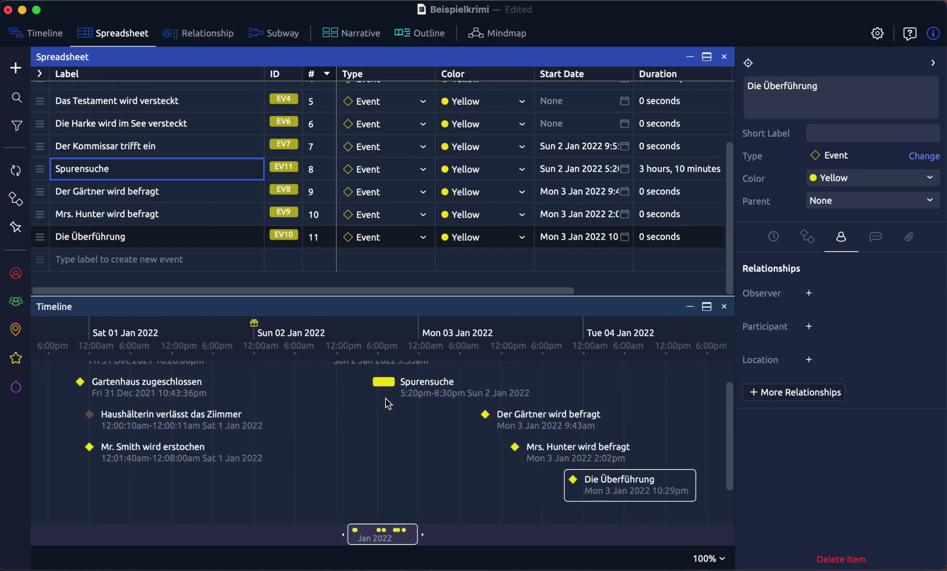
{"action": "scroll", "coordinate": [385, 401], "scroll_direction": "left", "scroll_amount": 4}
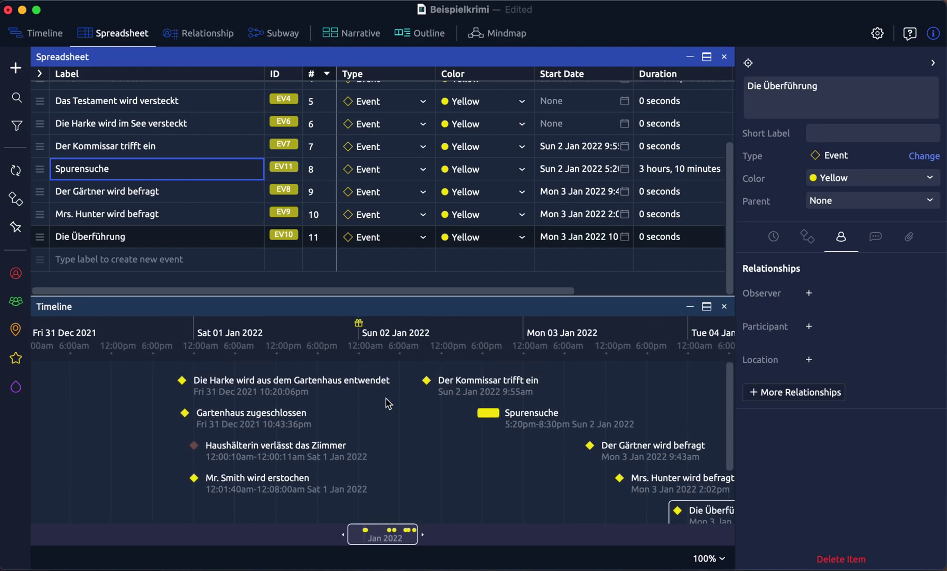
{"action": "scroll", "coordinate": [386, 403], "scroll_direction": "right", "scroll_amount": 5}
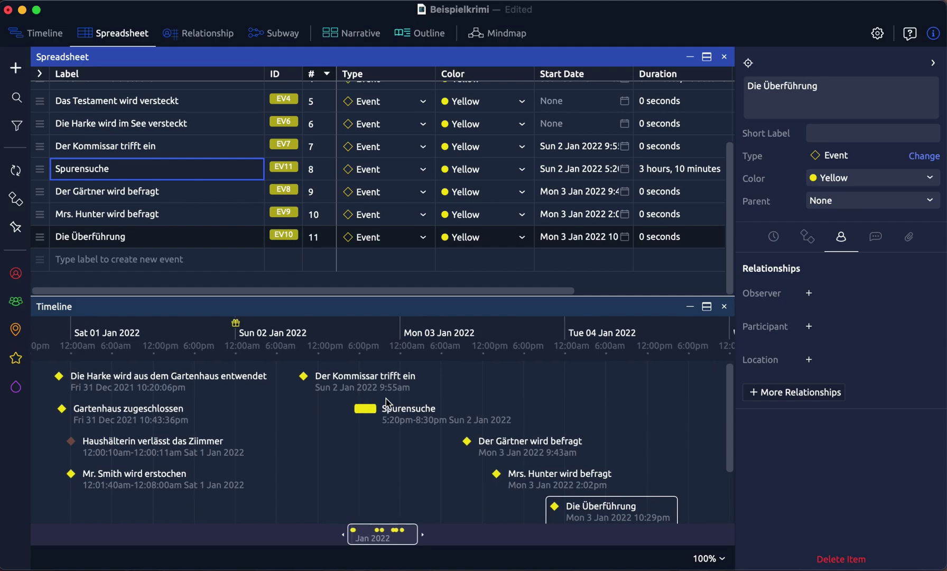
{"action": "scroll", "coordinate": [386, 403], "scroll_direction": "down", "scroll_amount": 2}
{"action": "scroll", "coordinate": [386, 401], "scroll_direction": "up", "scroll_amount": 2}
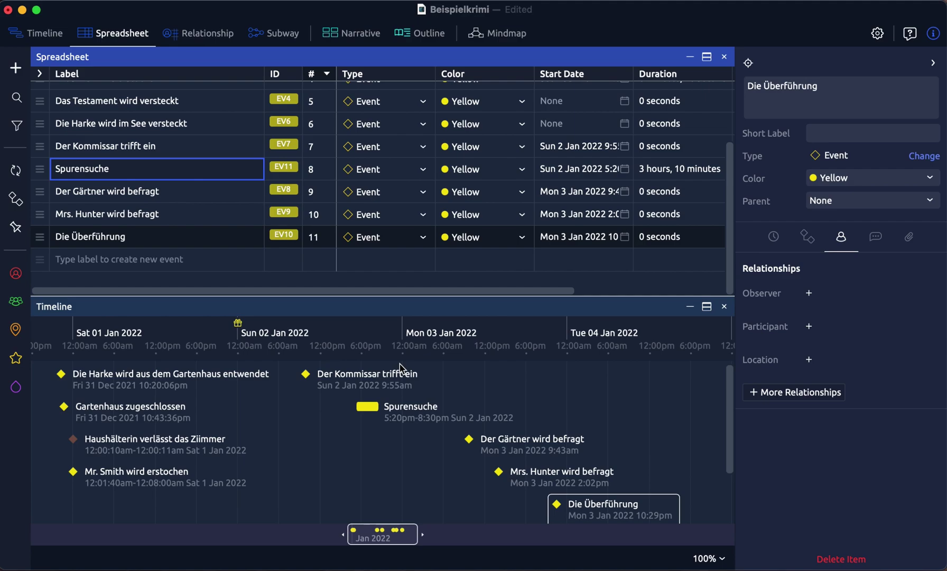
- Close the lower Timeline pane and create a new narrative folder in the Narrative view
{"action": "left_click", "coordinate": [724, 308]}
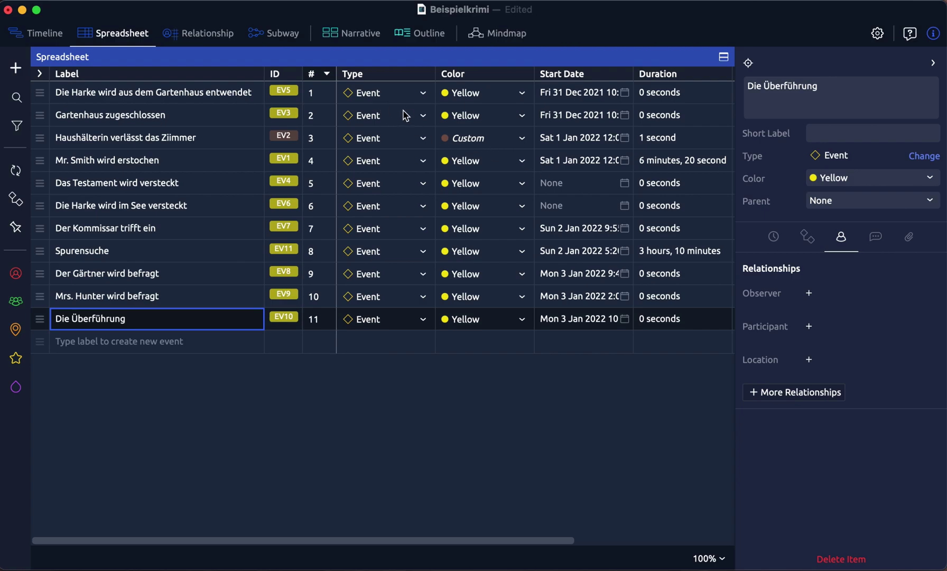
{"action": "left_click", "coordinate": [350, 35]}
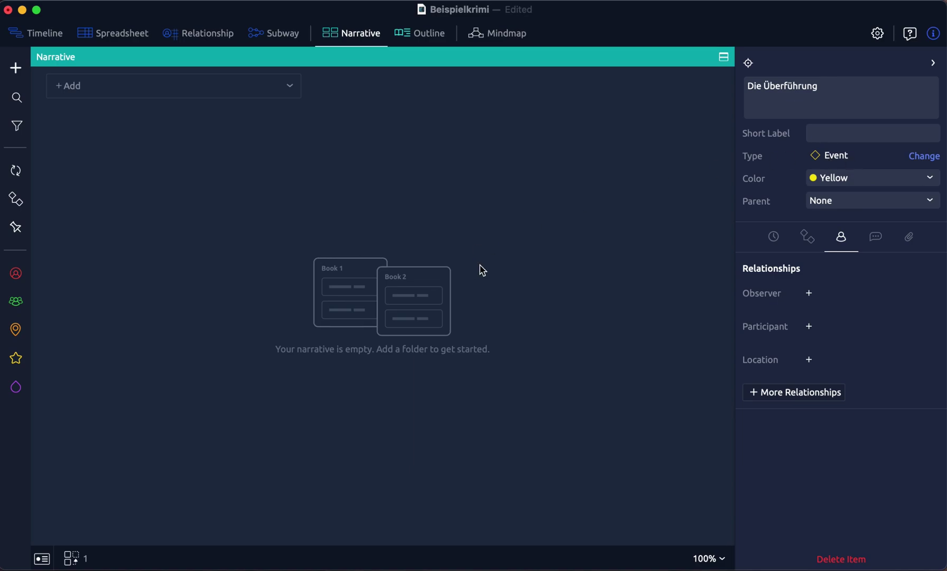
{"action": "left_click", "coordinate": [390, 177]}
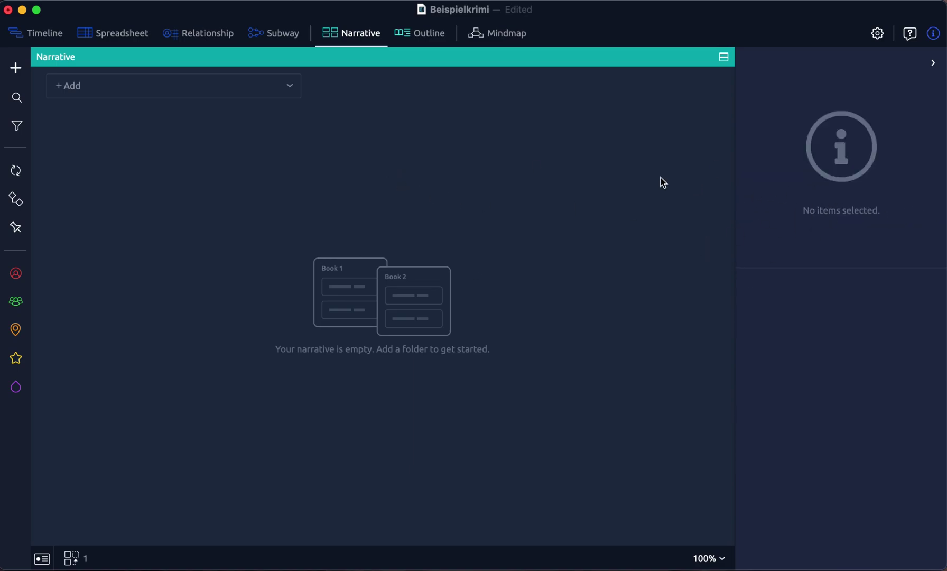
{"action": "left_click", "coordinate": [78, 91]}
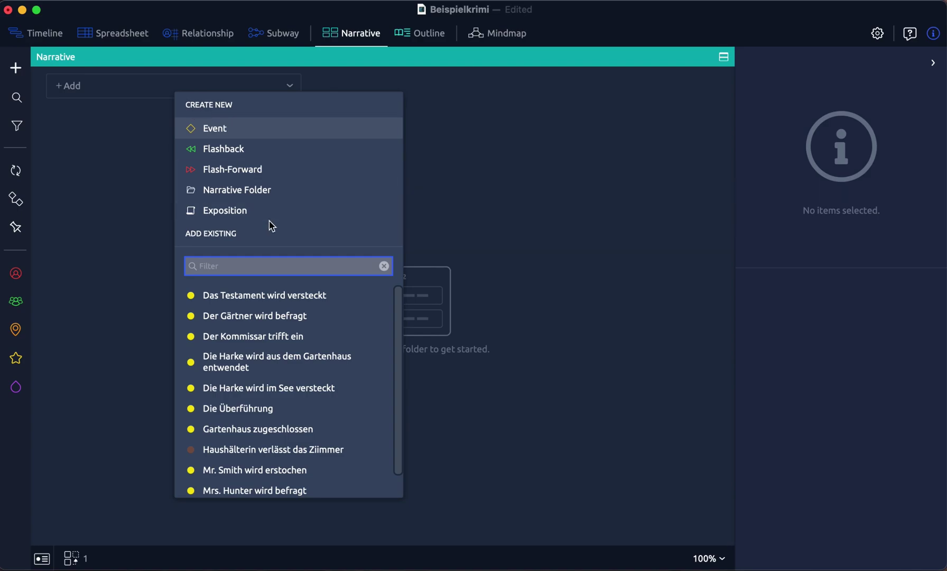
{"action": "left_click", "coordinate": [231, 195]}
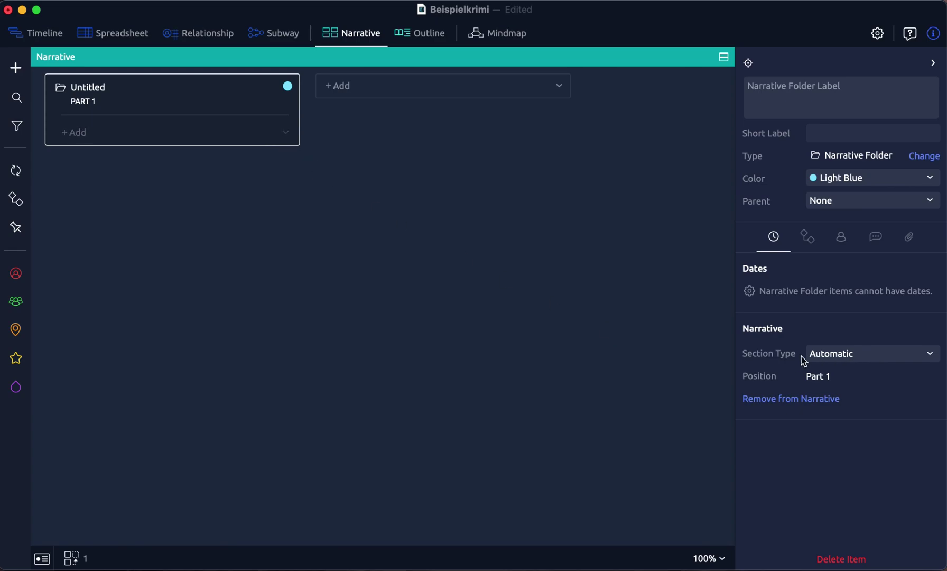
- Examine the section types available for the narrative folder and the section labels with their auto-assignments in the narrative settings
{"action": "left_click", "coordinate": [933, 359]}
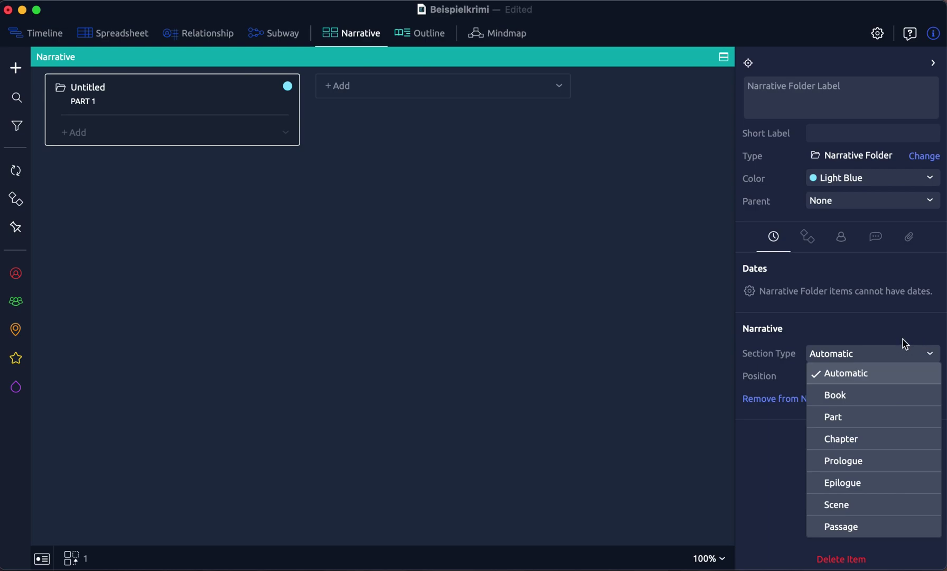
{"action": "left_click", "coordinate": [865, 328]}
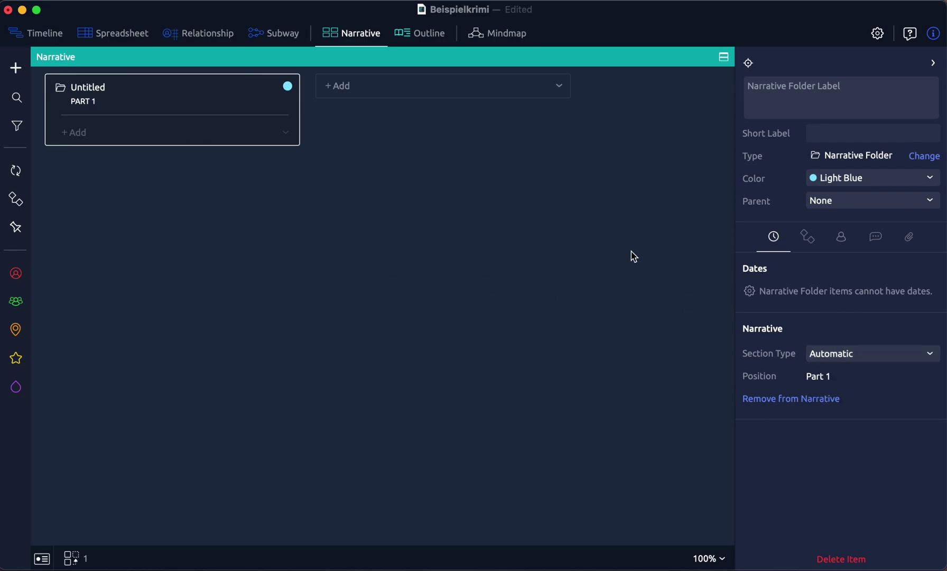
{"action": "left_click", "coordinate": [879, 36]}
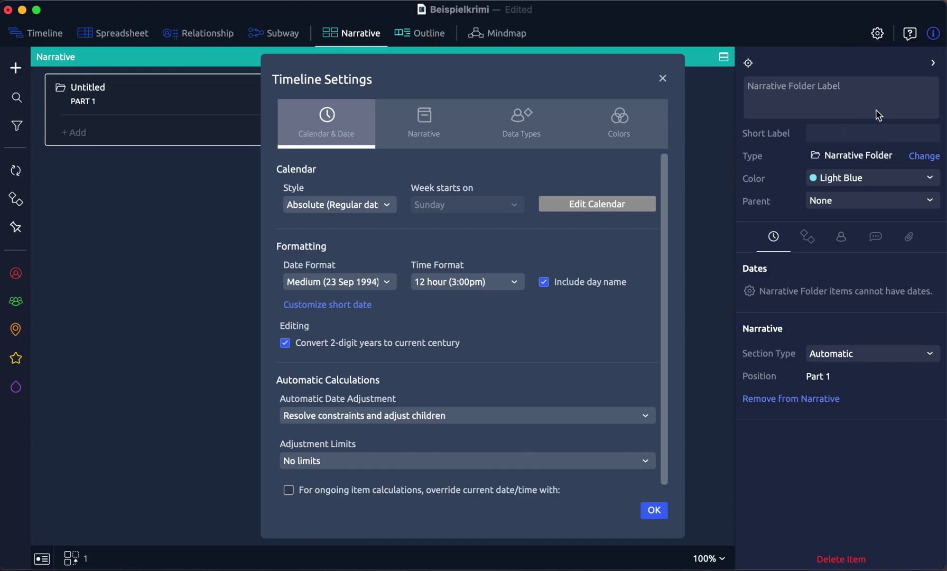
{"action": "left_click", "coordinate": [422, 126]}
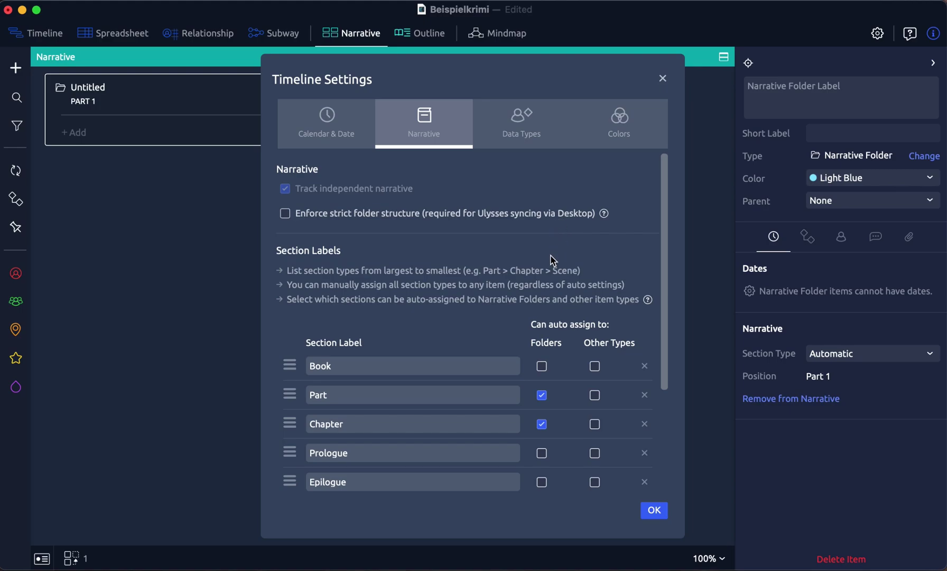
{"action": "scroll", "coordinate": [551, 260], "scroll_direction": "down", "scroll_amount": 2}
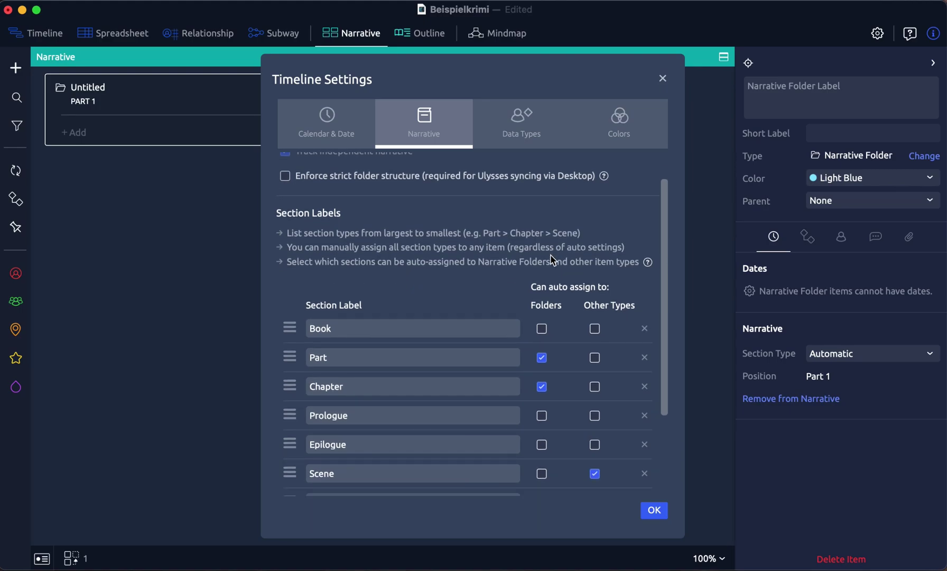
{"action": "scroll", "coordinate": [552, 258], "scroll_direction": "down", "scroll_amount": 5}
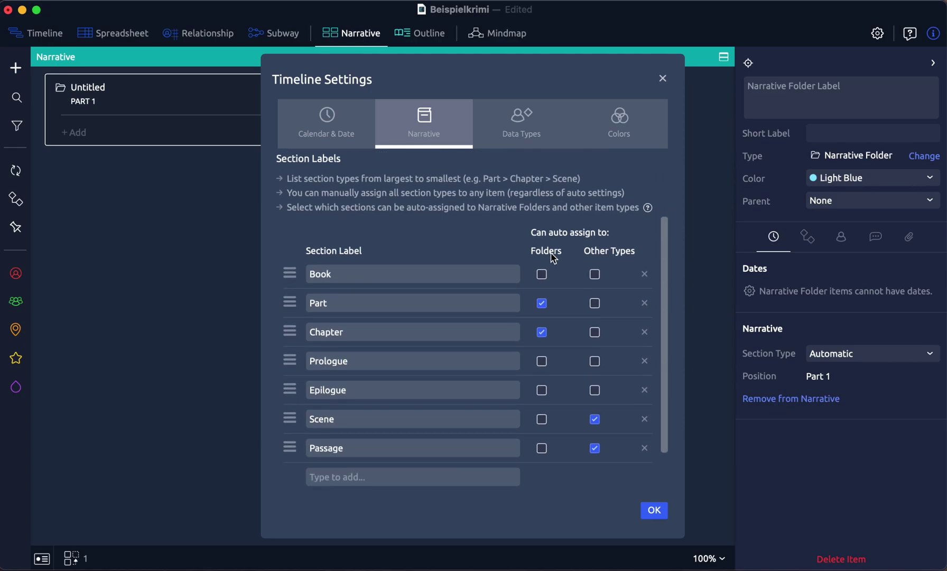
- Try the Outline Style numbering system in the narrative settings and return to Book/Continuous Style
{"action": "scroll", "coordinate": [552, 257], "scroll_direction": "down", "scroll_amount": 2}
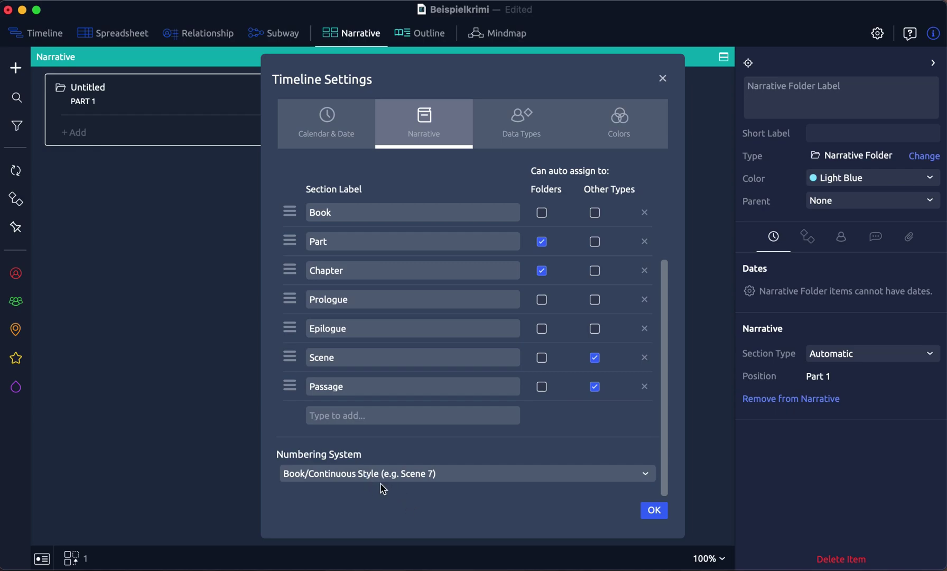
{"action": "left_click", "coordinate": [400, 478]}
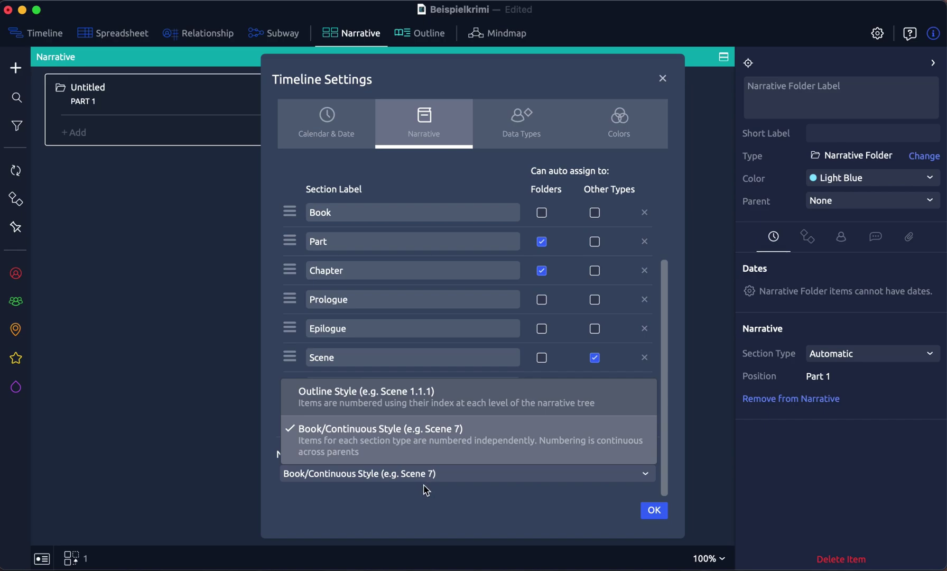
{"action": "scroll", "coordinate": [453, 472], "scroll_direction": "up", "scroll_amount": 3}
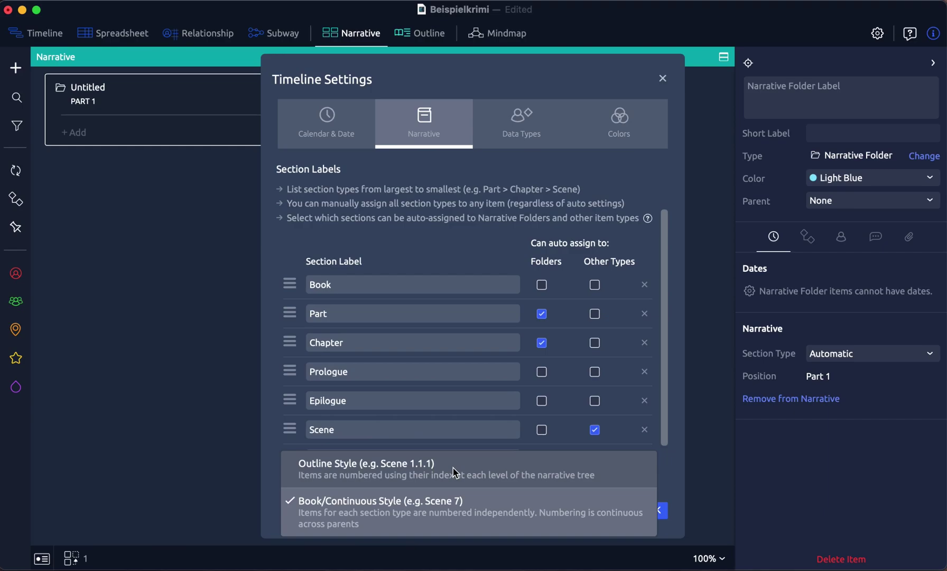
{"action": "scroll", "coordinate": [453, 472], "scroll_direction": "down", "scroll_amount": 3}
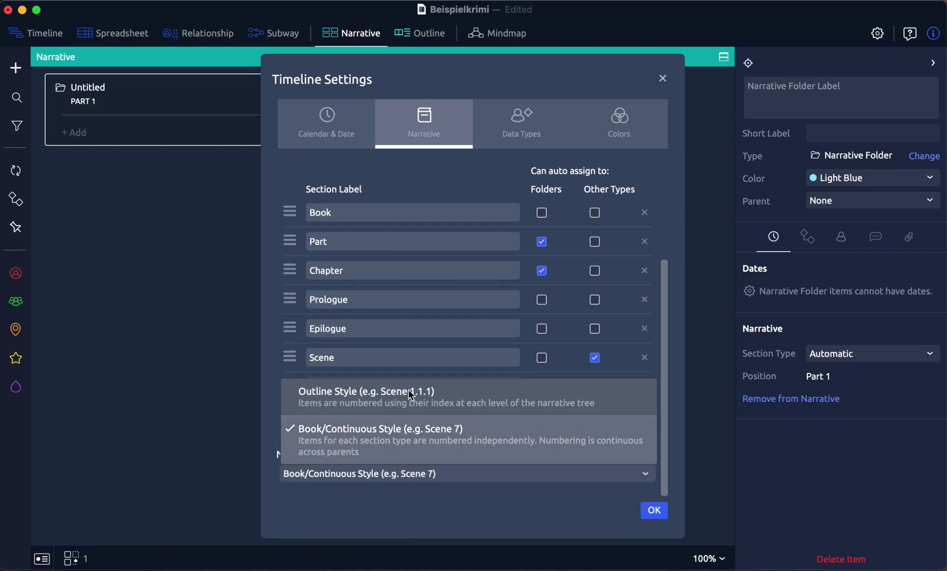
{"action": "left_click", "coordinate": [411, 394]}
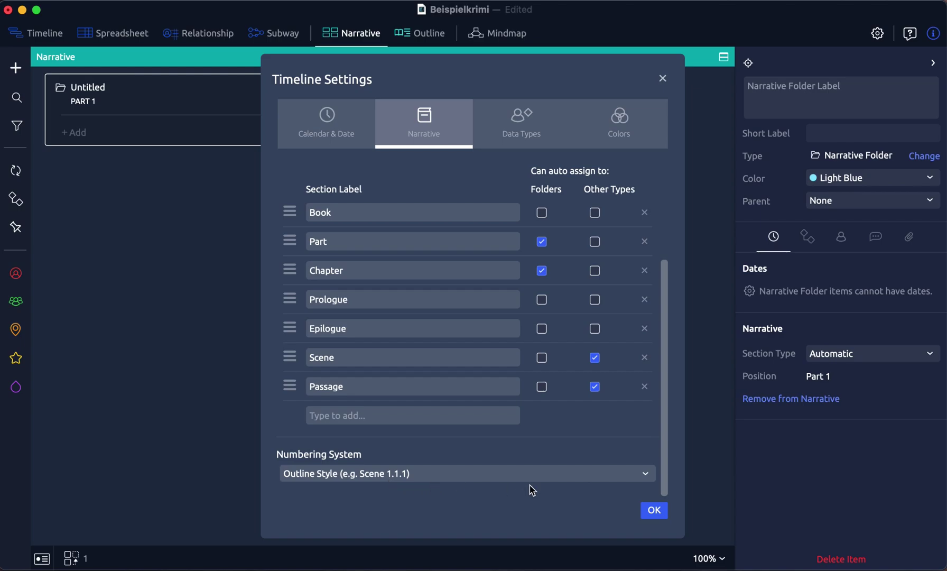
{"action": "left_click", "coordinate": [509, 475]}
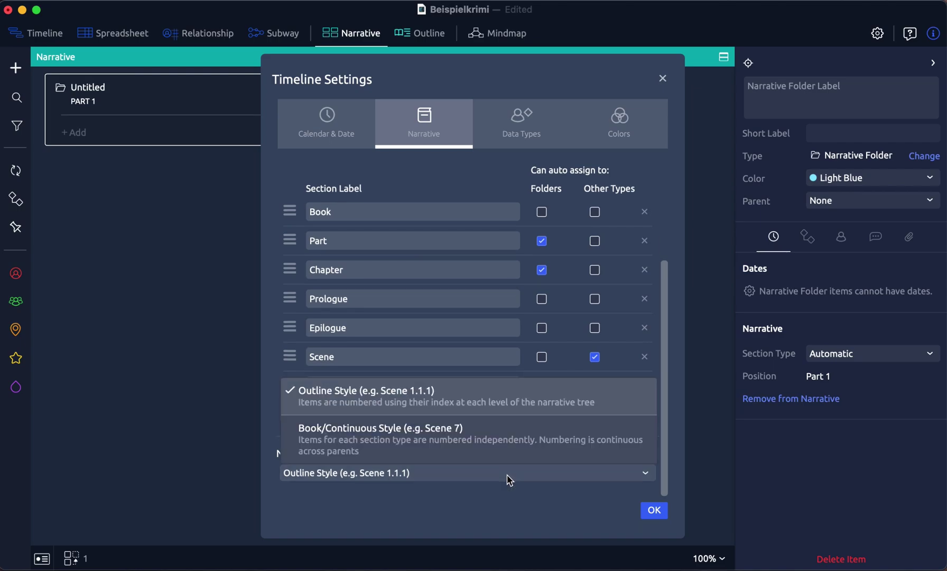
{"action": "left_click", "coordinate": [429, 439]}
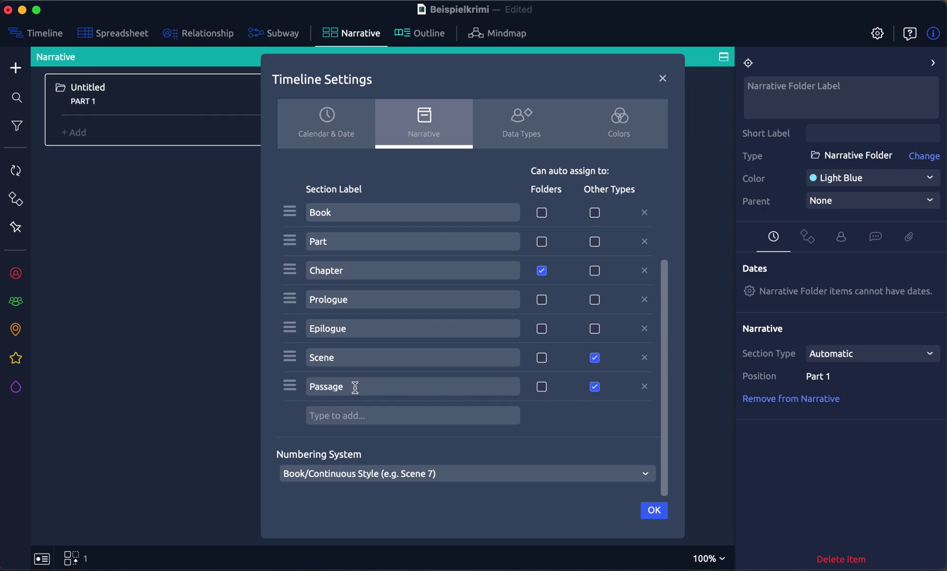
- Stop auto-assigning Part to folders and rename the Passage section label to Rückblicke, auto-assigned to other types
{"action": "left_click", "coordinate": [596, 388]}
{"action": "left_click_drag", "start_coordinate": [408, 387], "coordinate": [224, 386]}
{"action": "type", "text": "Rückblicke"}
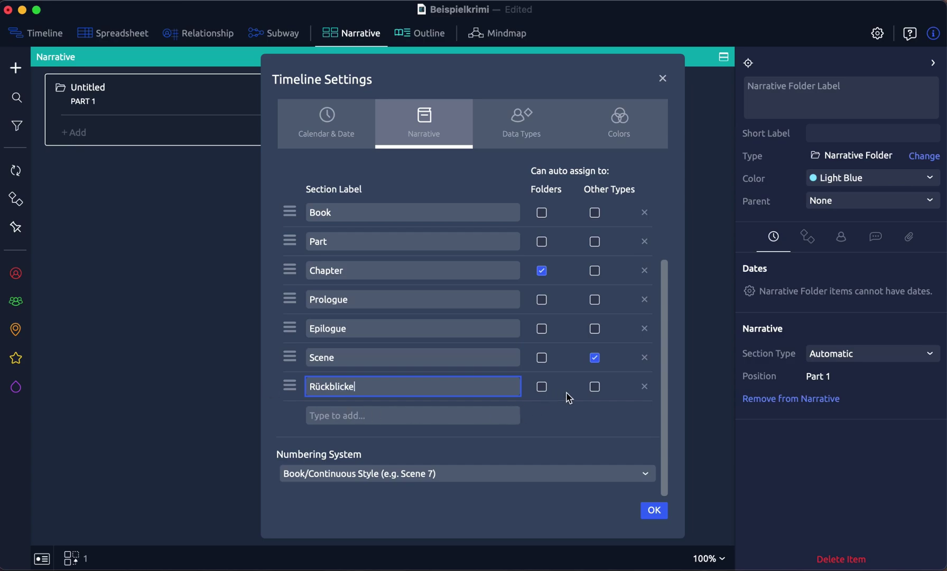
{"action": "left_click", "coordinate": [595, 387]}
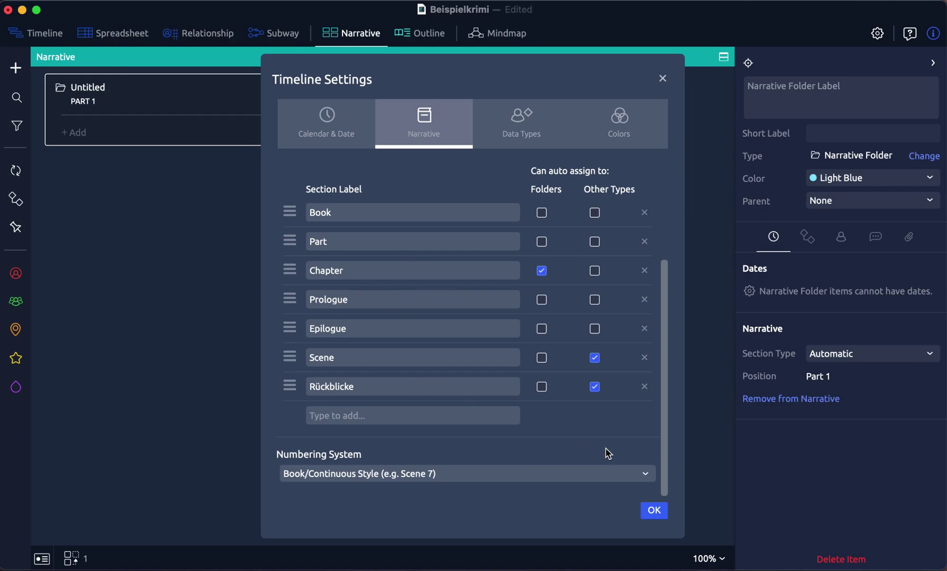
{"action": "scroll", "coordinate": [608, 453], "scroll_direction": "up", "scroll_amount": 1}
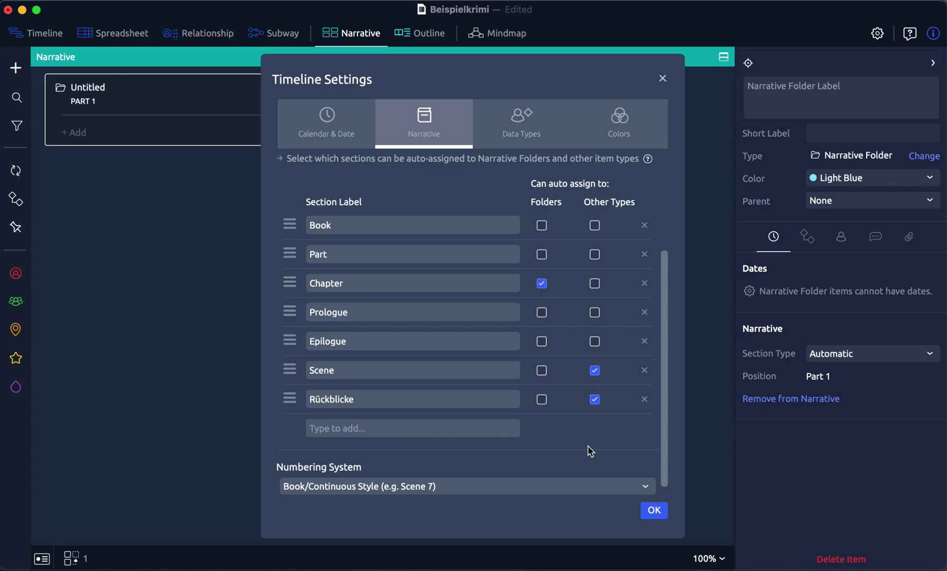
{"action": "left_click", "coordinate": [652, 511]}
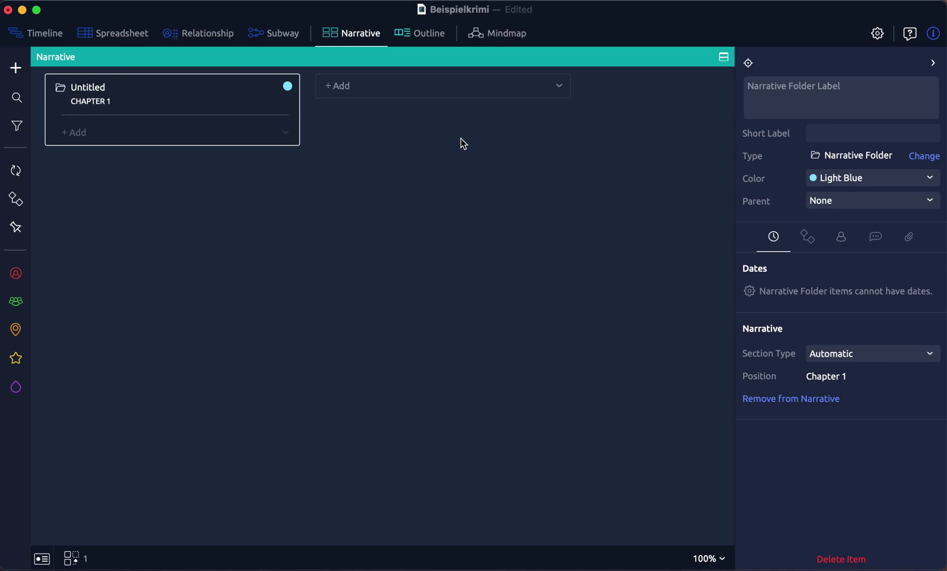
- Create a second narrative folder after Chapter 1 and split the view to show the Timeline below the narrative
{"action": "left_click", "coordinate": [332, 91]}
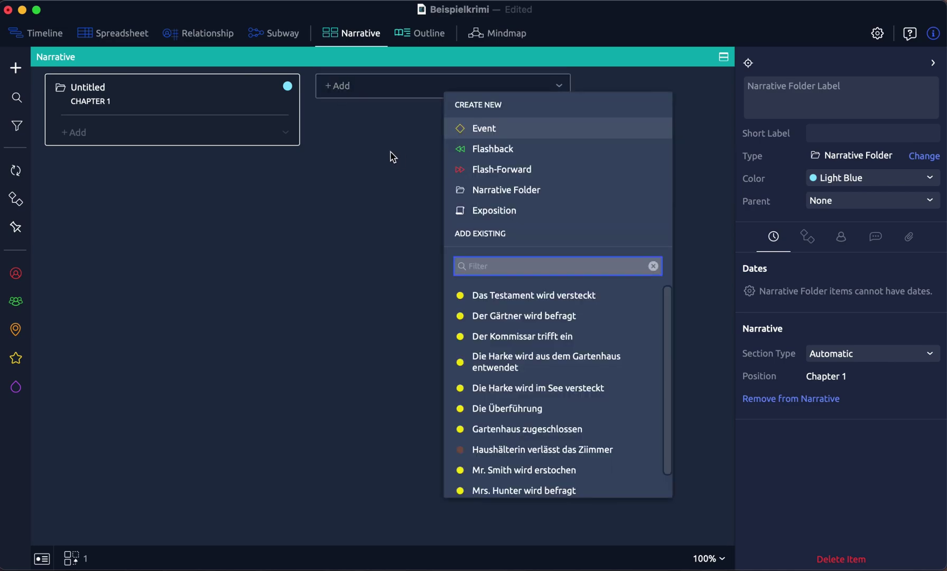
{"action": "left_click", "coordinate": [520, 192]}
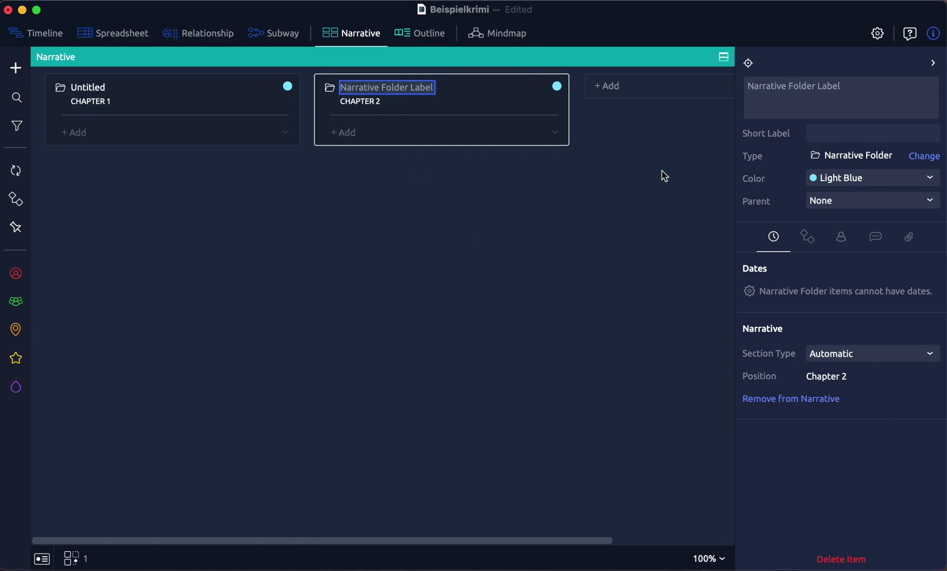
{"action": "left_click", "coordinate": [723, 57]}
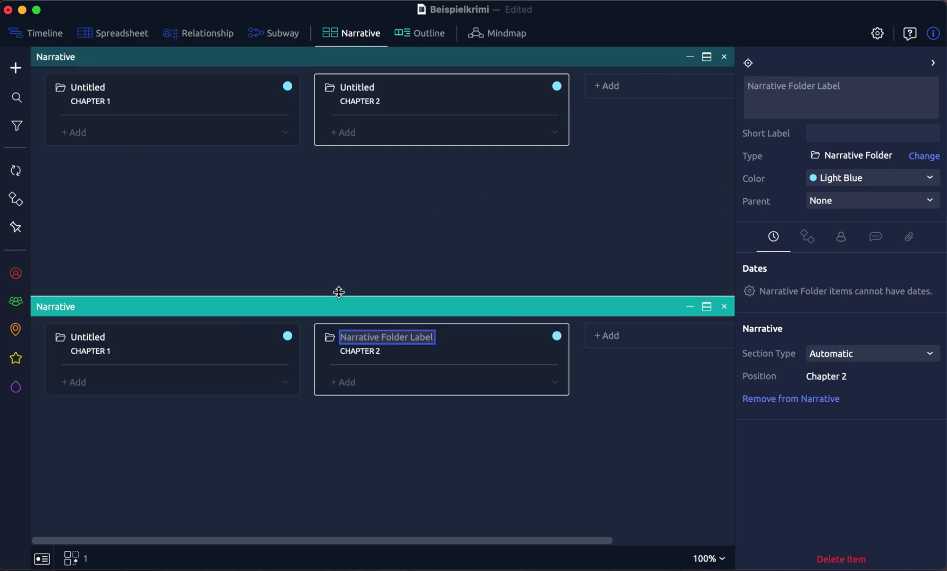
{"action": "left_click", "coordinate": [116, 35]}
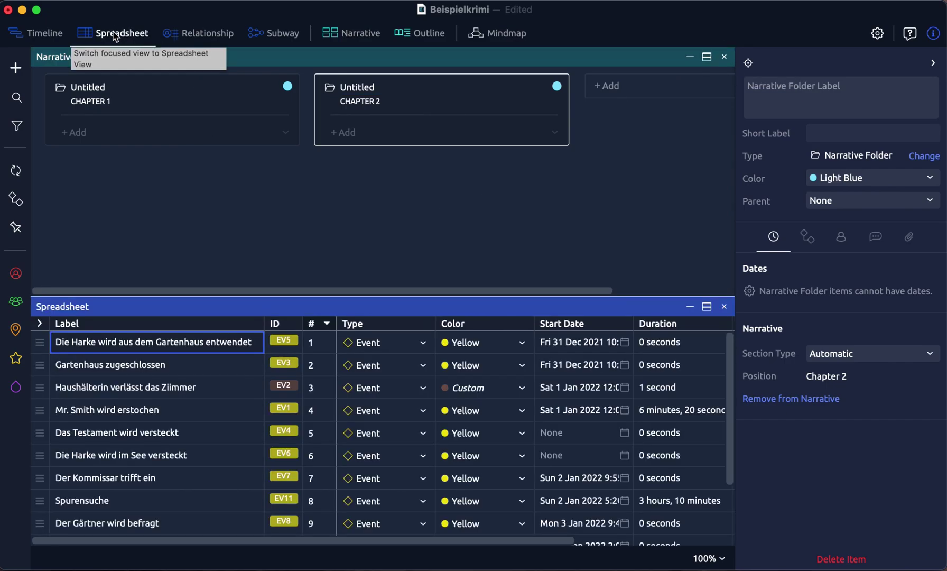
{"action": "left_click", "coordinate": [32, 34]}
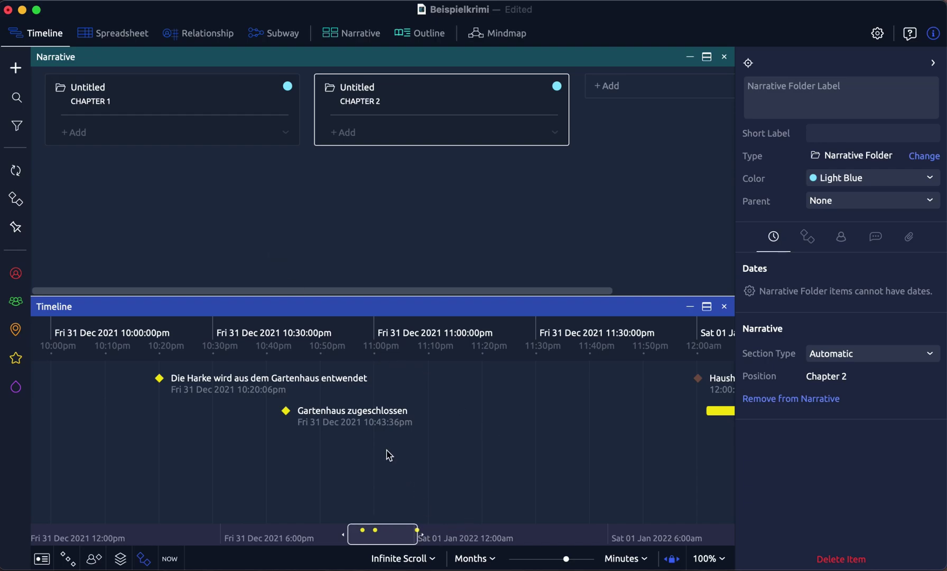
- Add the timeline event "Der Kommissar trifft ein" to Chapter 1 as its first scene
{"action": "left_click_drag", "start_coordinate": [426, 534], "coordinate": [570, 528]}
{"action": "left_click_drag", "start_coordinate": [419, 536], "coordinate": [561, 545]}
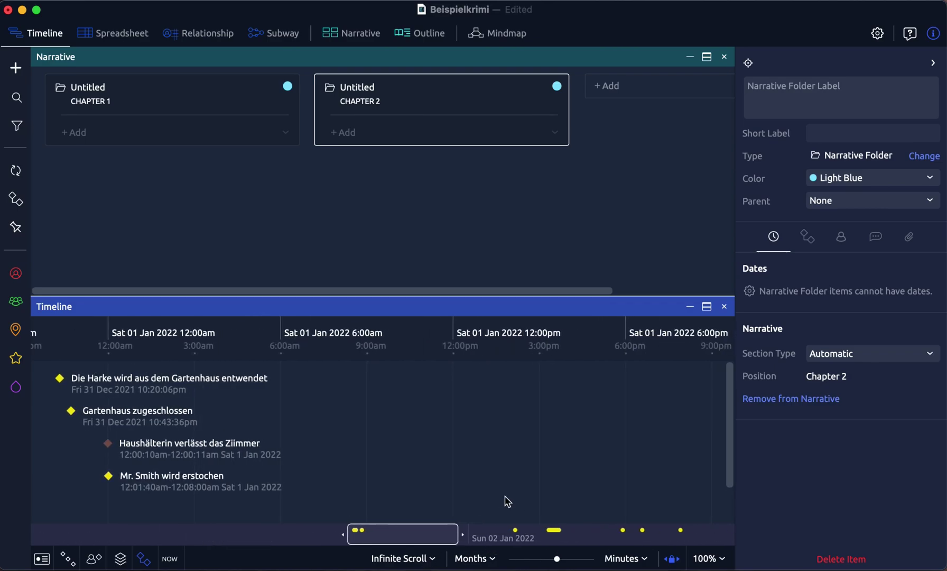
{"action": "scroll", "coordinate": [481, 473], "scroll_direction": "right", "scroll_amount": 5}
{"action": "scroll", "coordinate": [476, 475], "scroll_direction": "left", "scroll_amount": 5}
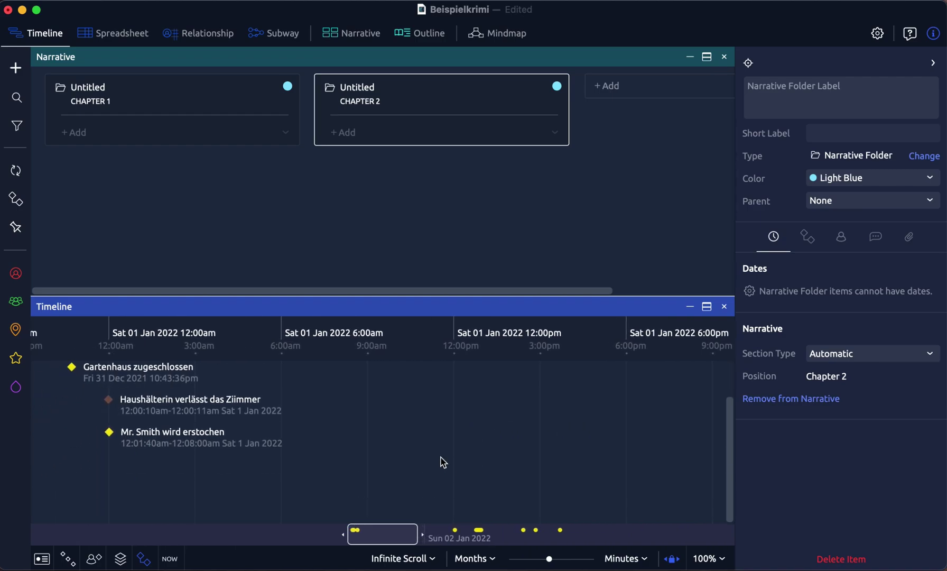
{"action": "scroll", "coordinate": [443, 462], "scroll_direction": "up", "scroll_amount": 3}
{"action": "left_click_drag", "start_coordinate": [421, 535], "coordinate": [660, 547]}
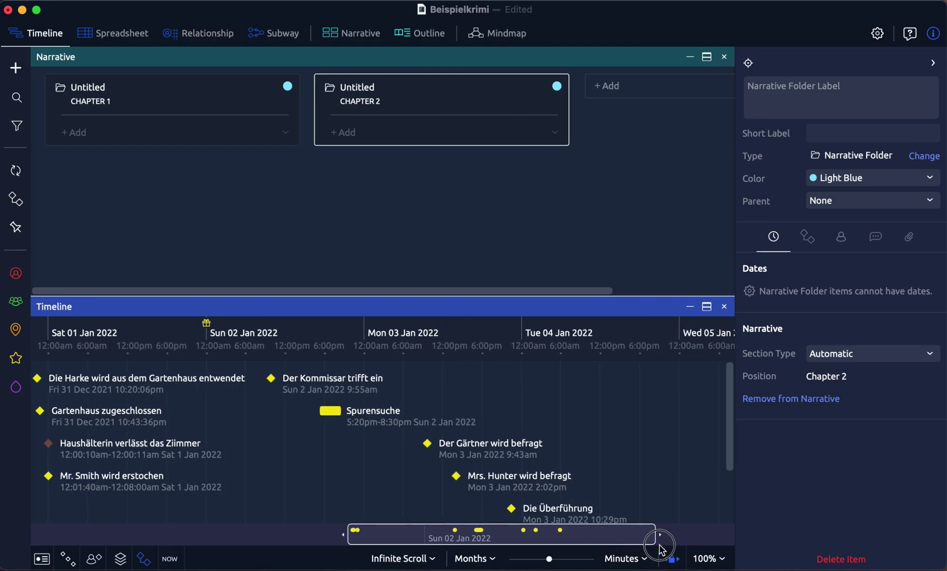
{"action": "scroll", "coordinate": [385, 462], "scroll_direction": "down", "scroll_amount": 8}
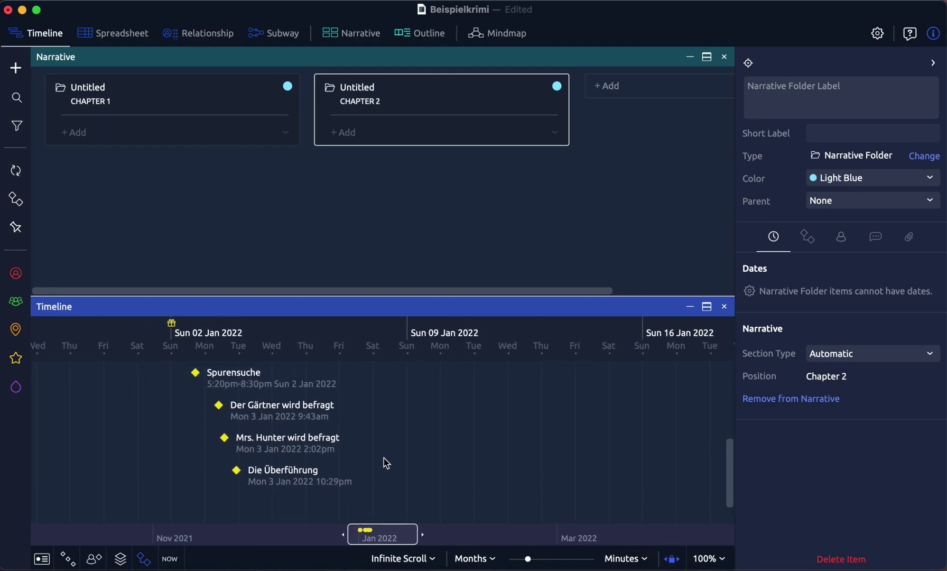
{"action": "scroll", "coordinate": [384, 462], "scroll_direction": "up", "scroll_amount": 8}
{"action": "scroll", "coordinate": [389, 463], "scroll_direction": "down", "scroll_amount": 8}
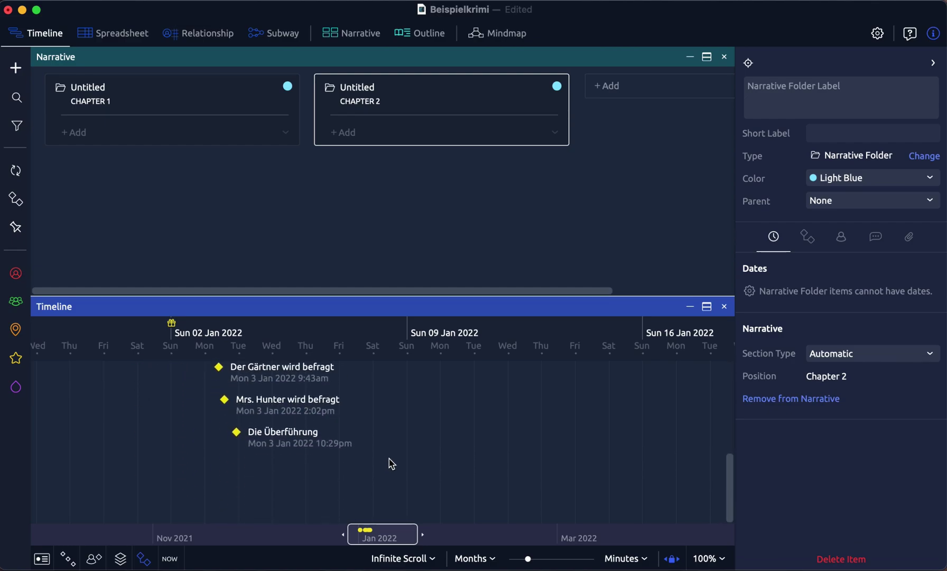
{"action": "scroll", "coordinate": [391, 463], "scroll_direction": "up", "scroll_amount": 4}
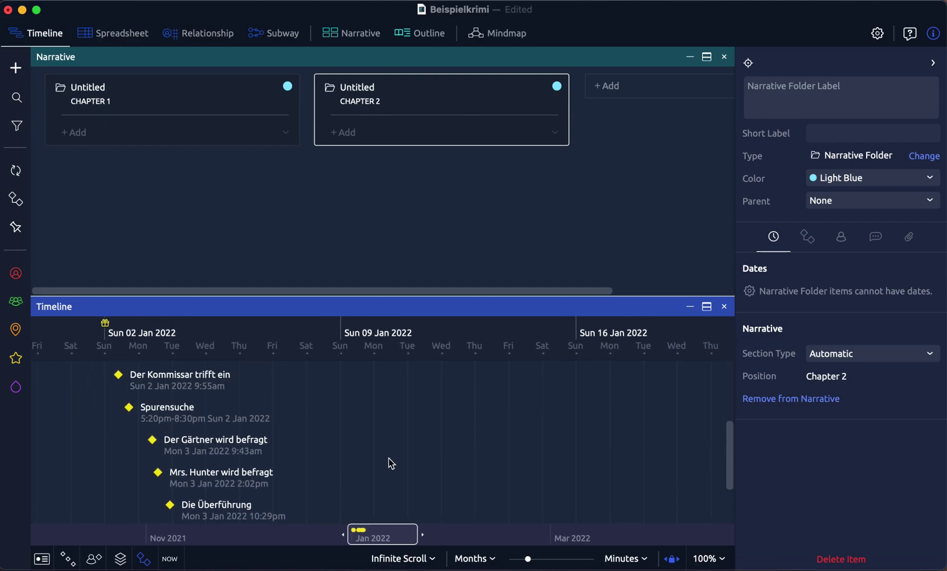
{"action": "scroll", "coordinate": [390, 463], "scroll_direction": "up", "scroll_amount": 1}
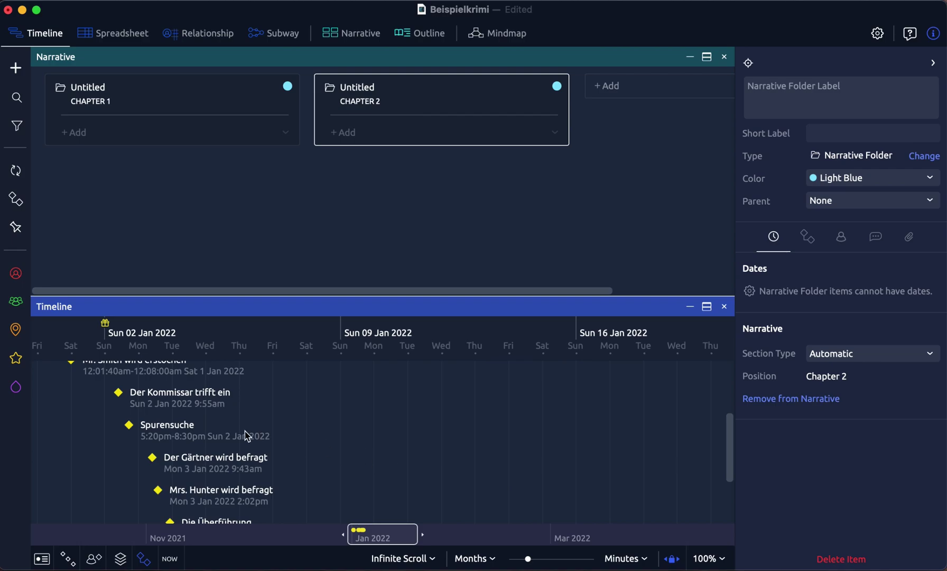
{"action": "scroll", "coordinate": [160, 413], "scroll_direction": "left", "scroll_amount": 2}
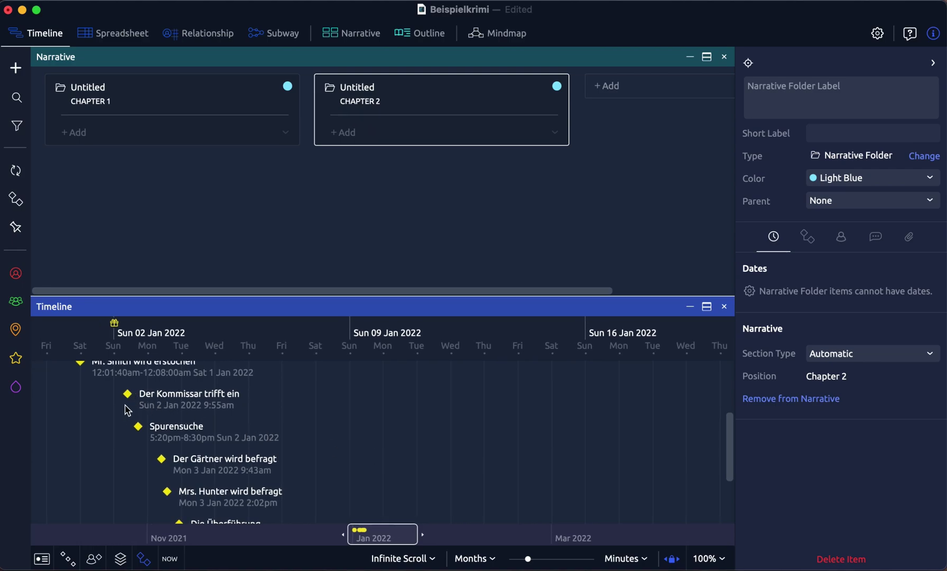
{"action": "left_click", "coordinate": [174, 391]}
{"action": "left_click_drag", "start_coordinate": [174, 391], "coordinate": [87, 133]}
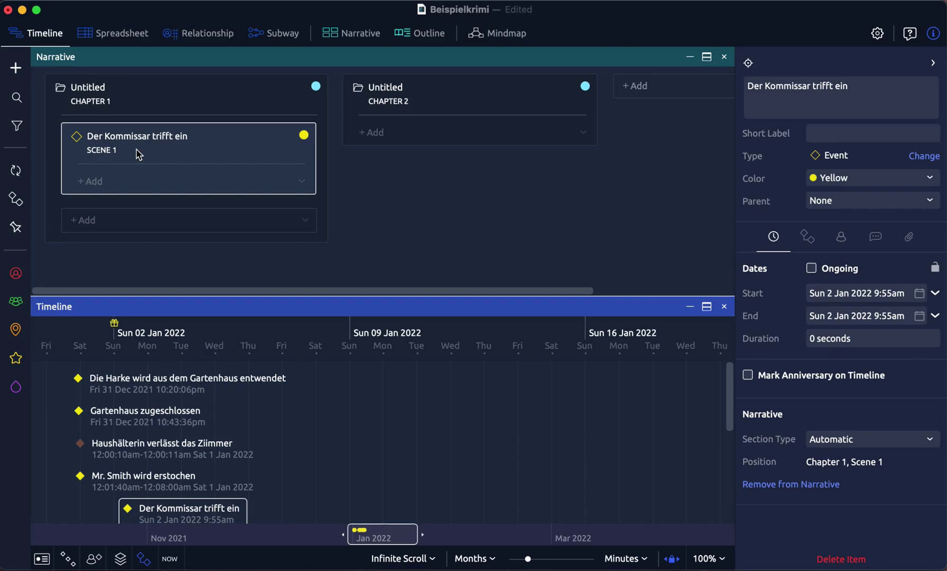
- Add the timeline event "Spurensuche" to Chapter 1 below "Der Kommissar trifft ein"
{"action": "scroll", "coordinate": [296, 388], "scroll_direction": "down", "scroll_amount": 1}
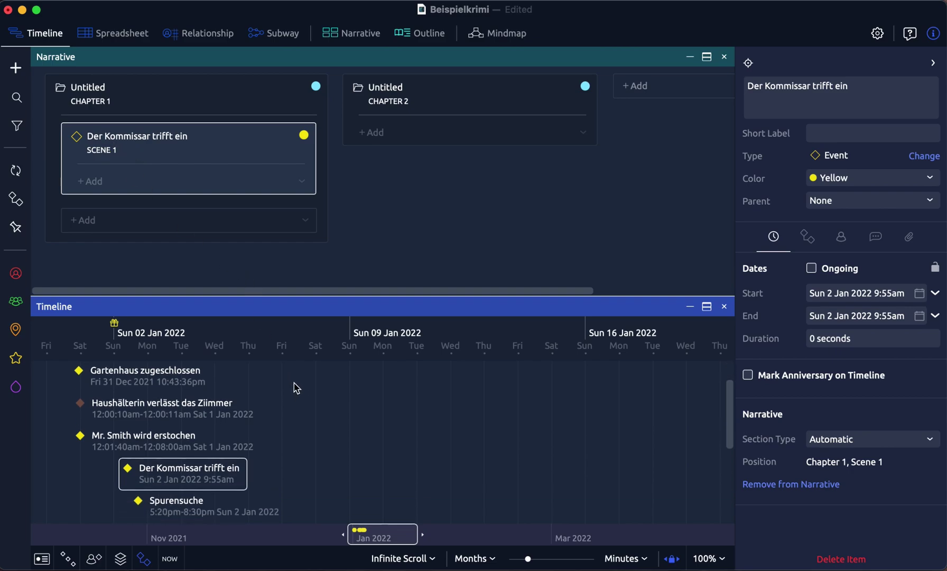
{"action": "scroll", "coordinate": [296, 388], "scroll_direction": "down", "scroll_amount": 3}
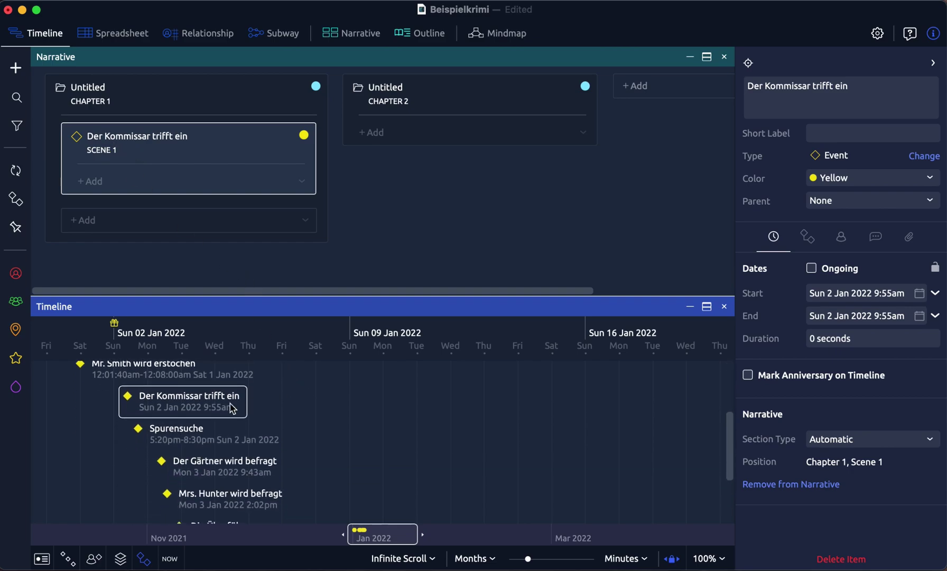
{"action": "scroll", "coordinate": [164, 436], "scroll_direction": "left", "scroll_amount": 1}
{"action": "left_click_drag", "start_coordinate": [172, 436], "coordinate": [159, 229]}
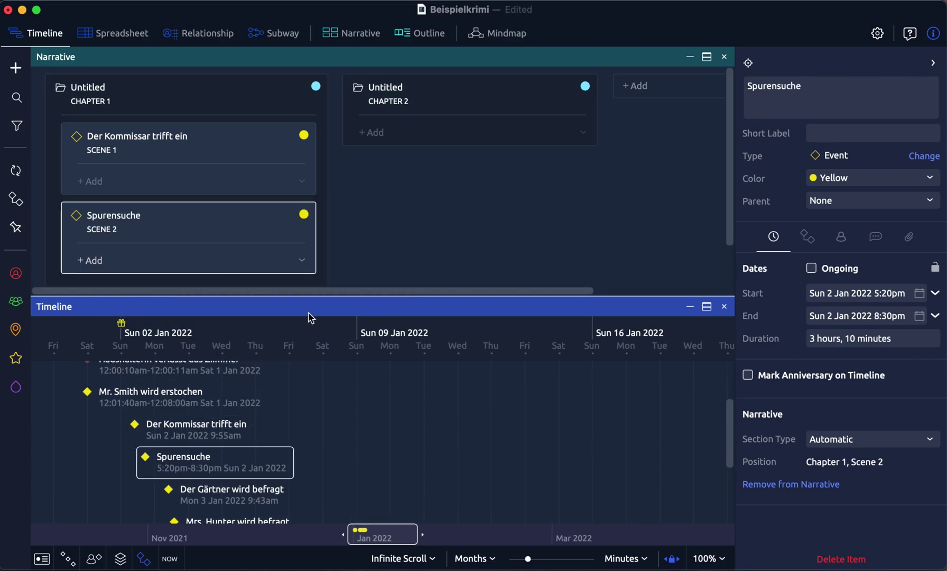
- Add the timeline event "Der Gärtner wird befragt" to Chapter 1 below "Spurensuche"
{"action": "scroll", "coordinate": [333, 386], "scroll_direction": "left", "scroll_amount": 1}
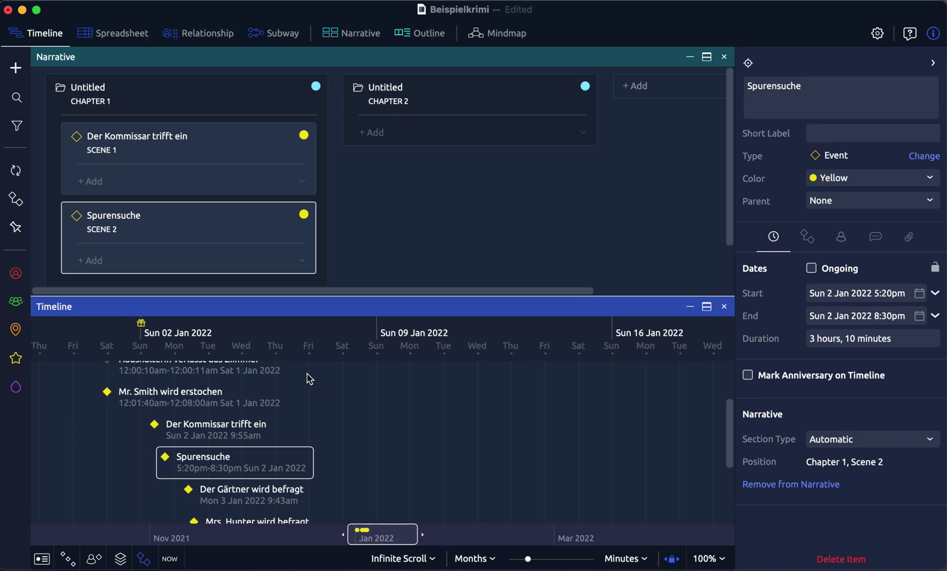
{"action": "scroll", "coordinate": [334, 429], "scroll_direction": "down", "scroll_amount": 2}
{"action": "scroll", "coordinate": [334, 429], "scroll_direction": "left", "scroll_amount": 1}
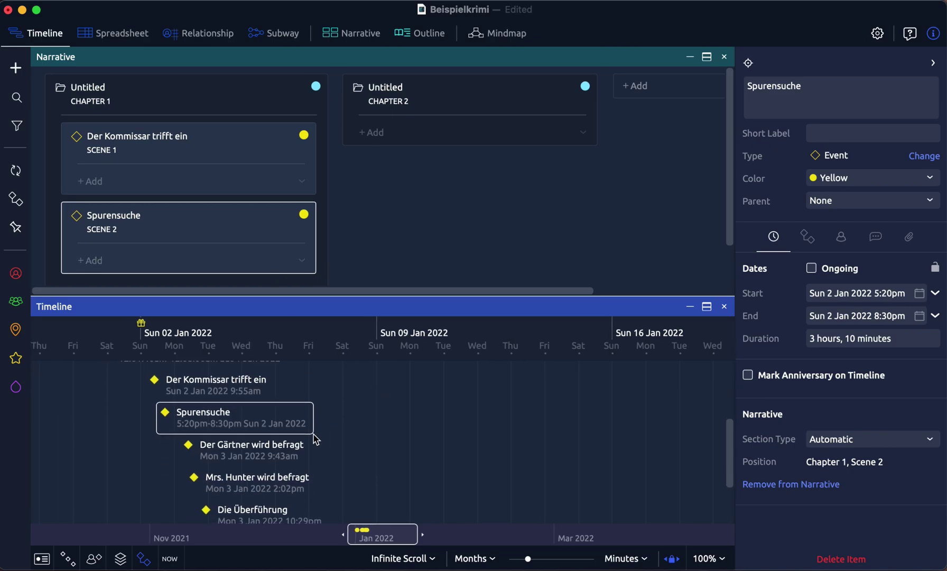
{"action": "left_click_drag", "start_coordinate": [253, 452], "coordinate": [192, 243]}
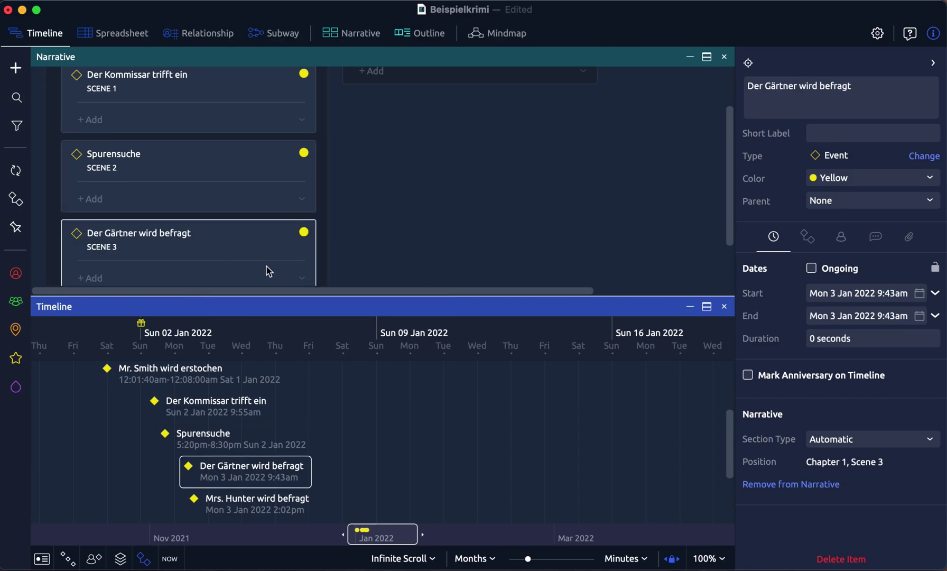
- Add the timeline event "Gartenhaus zugeschlossen" to Chapter 1 below "Der Gärtner wird befragt"
{"action": "scroll", "coordinate": [418, 411], "scroll_direction": "left", "scroll_amount": 5}
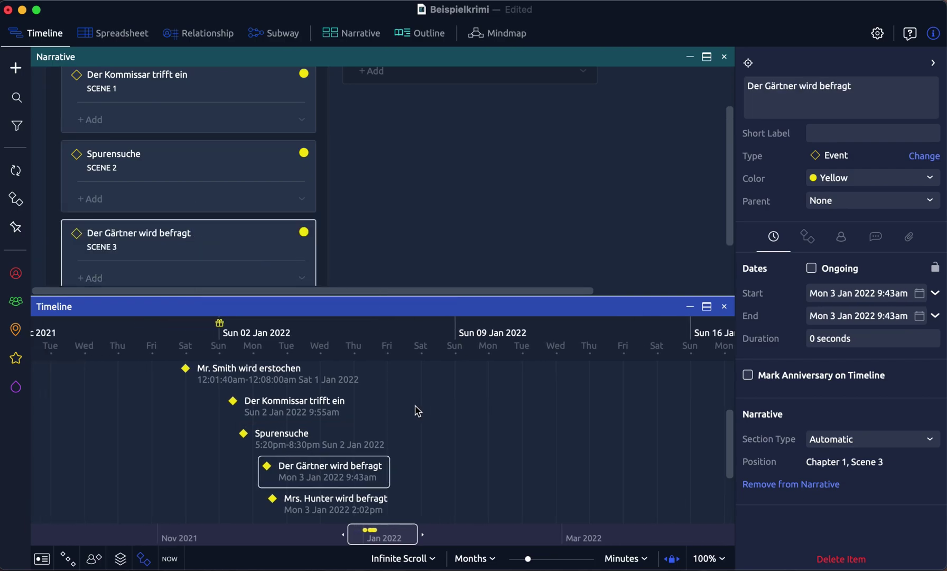
{"action": "scroll", "coordinate": [418, 411], "scroll_direction": "up", "scroll_amount": 3}
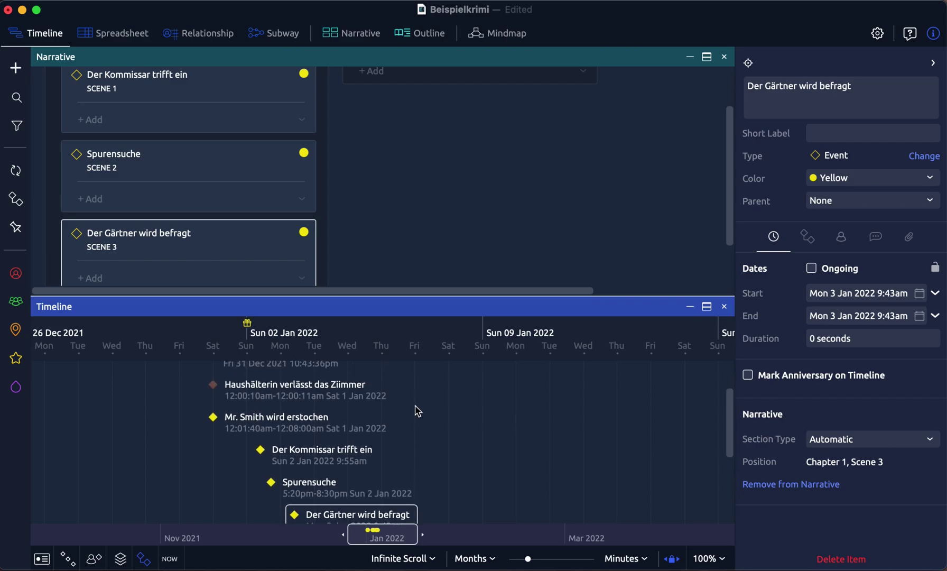
{"action": "scroll", "coordinate": [418, 411], "scroll_direction": "up", "scroll_amount": 4}
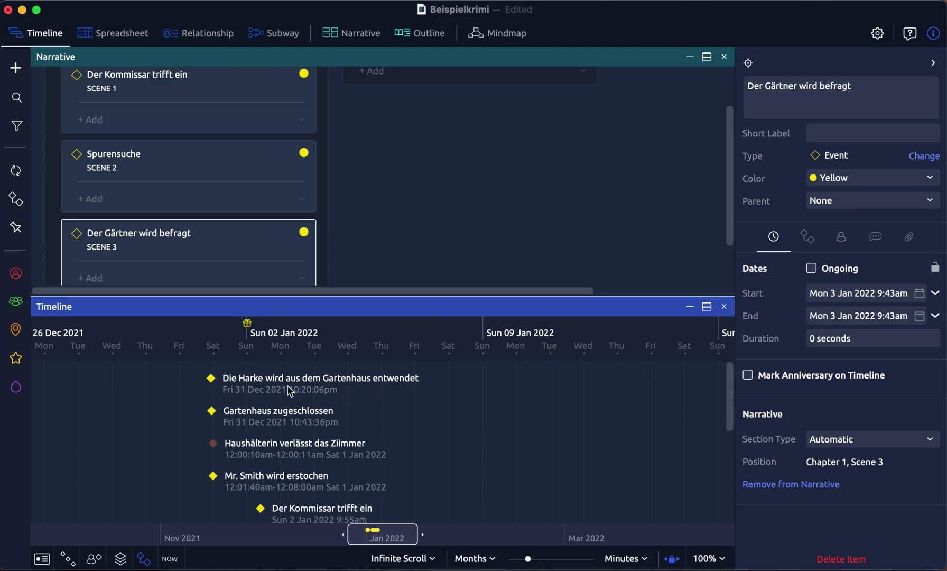
{"action": "scroll", "coordinate": [370, 241], "scroll_direction": "down", "scroll_amount": 3}
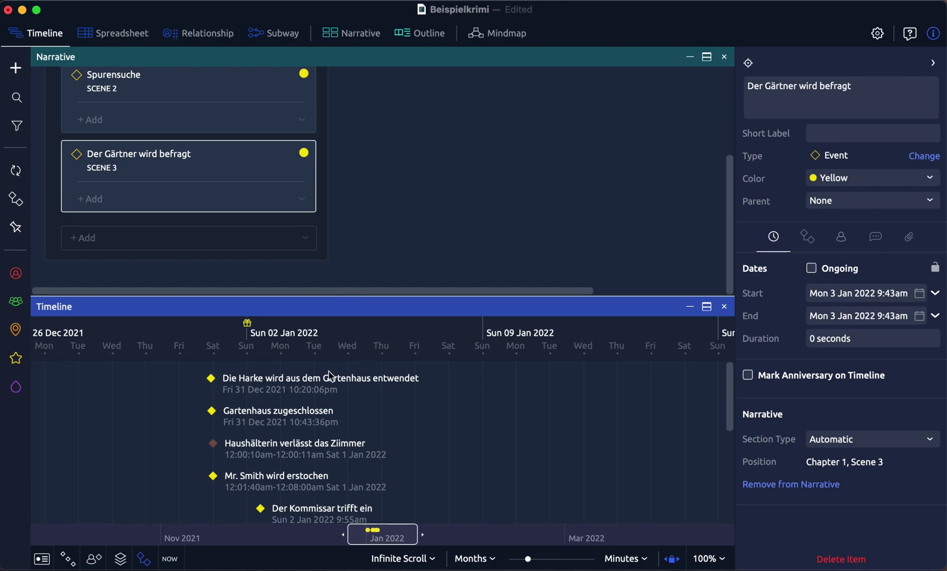
{"action": "scroll", "coordinate": [273, 387], "scroll_direction": "left", "scroll_amount": 1}
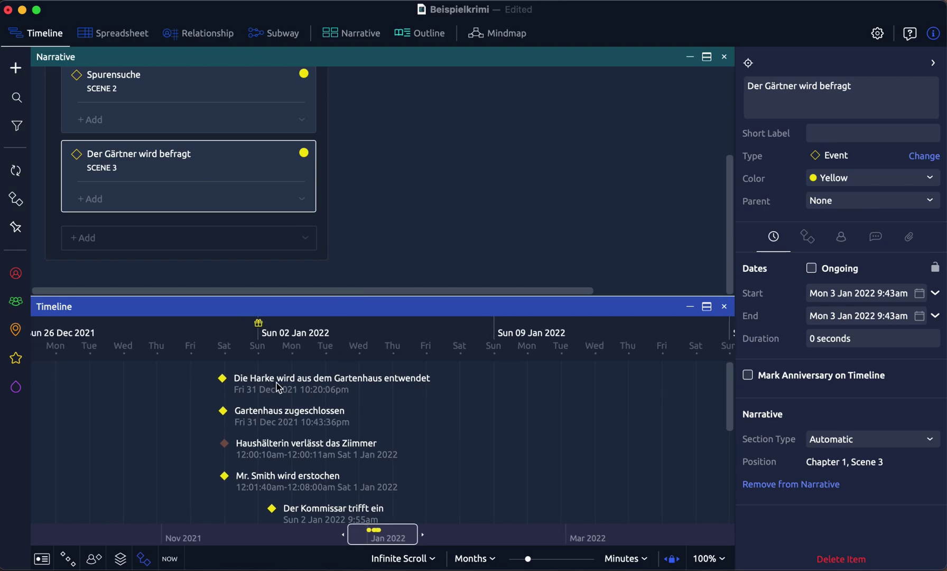
{"action": "scroll", "coordinate": [285, 423], "scroll_direction": "left", "scroll_amount": 2}
{"action": "left_click", "coordinate": [256, 417]}
{"action": "left_click_drag", "start_coordinate": [256, 416], "coordinate": [84, 233]}
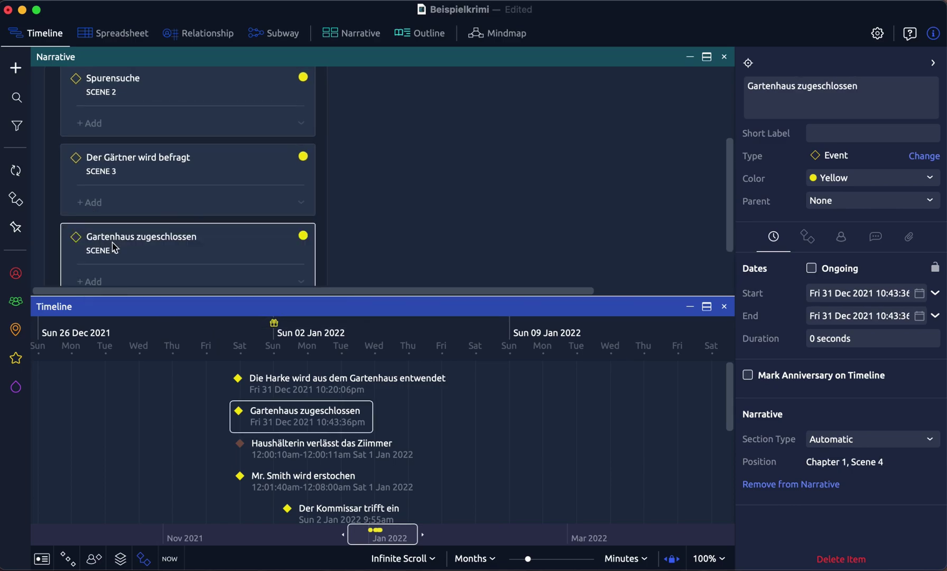
- Set the section type of "Gartenhaus zugeschlossen" in Chapter 1 to Rückblicke
{"action": "scroll", "coordinate": [221, 268], "scroll_direction": "down", "scroll_amount": 3}
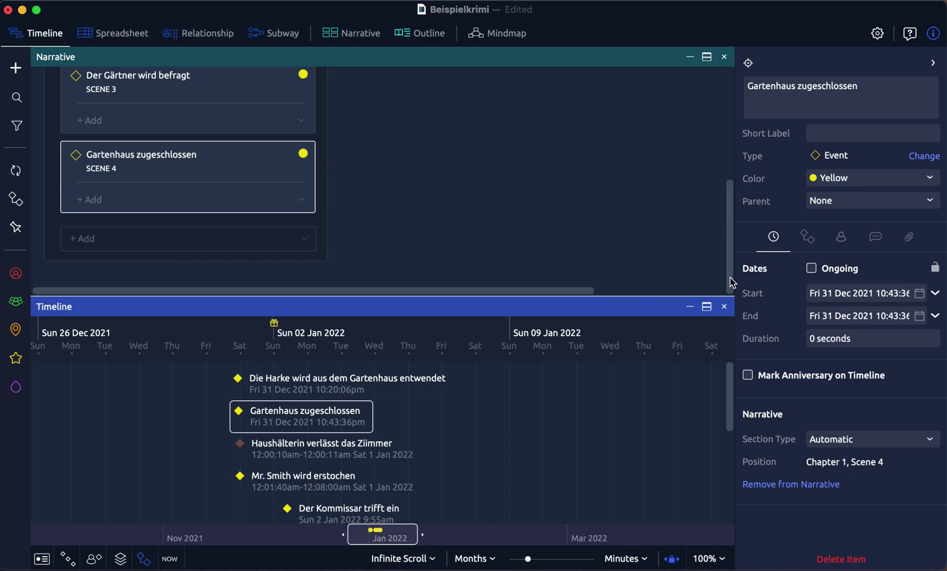
{"action": "scroll", "coordinate": [224, 174], "scroll_direction": "up", "scroll_amount": 3}
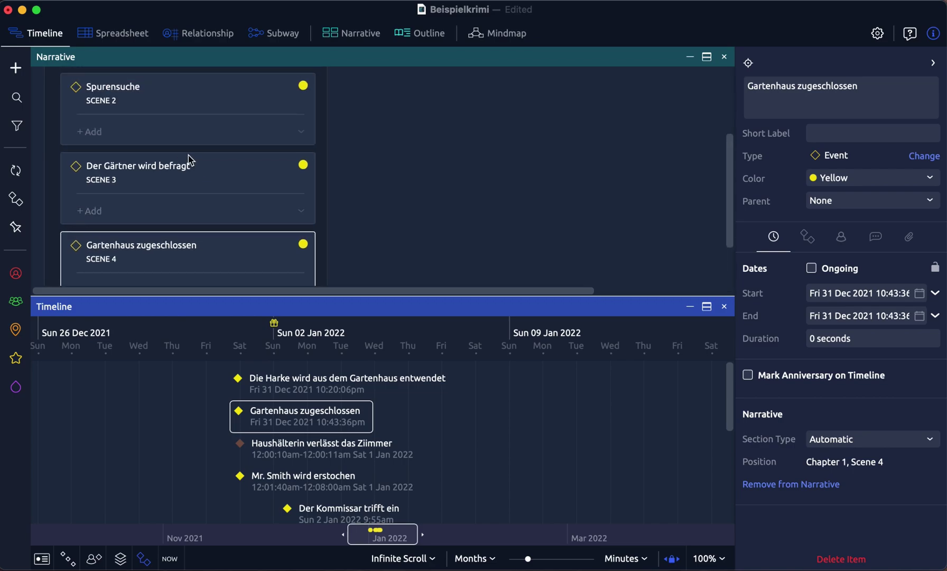
{"action": "scroll", "coordinate": [208, 193], "scroll_direction": "down", "scroll_amount": 3}
{"action": "left_click", "coordinate": [208, 185]}
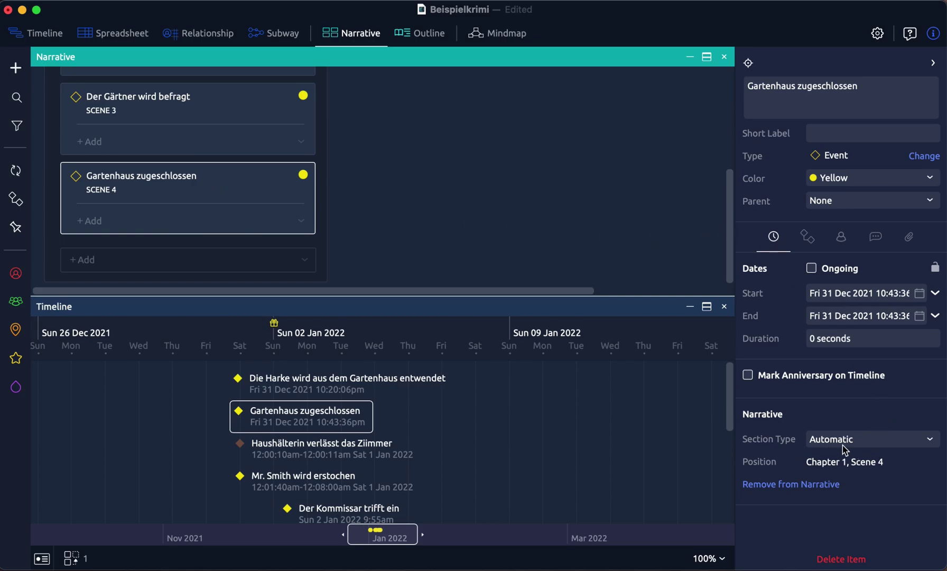
{"action": "left_click", "coordinate": [931, 444]}
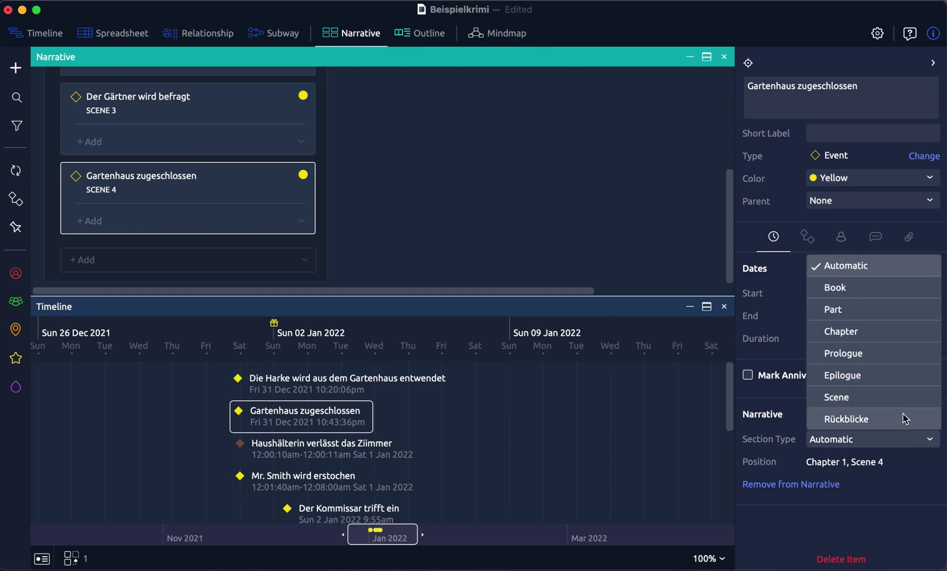
{"action": "left_click", "coordinate": [861, 423]}
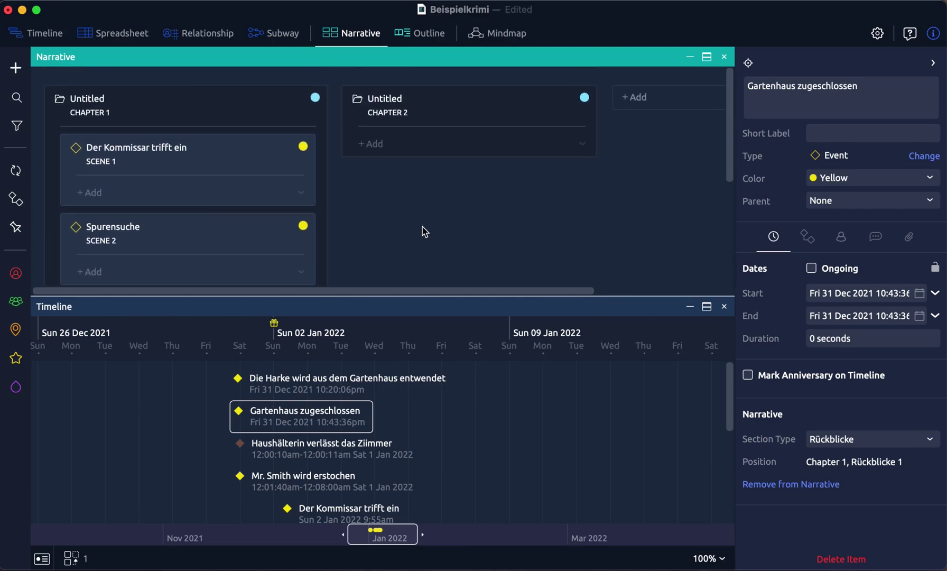
- Add the timeline events "Mrs. Hunter wird befragt" and, below it, "Haushälterin verlässt das Ziimmer" to Chapter 2
{"action": "scroll", "coordinate": [422, 415], "scroll_direction": "down", "scroll_amount": 5}
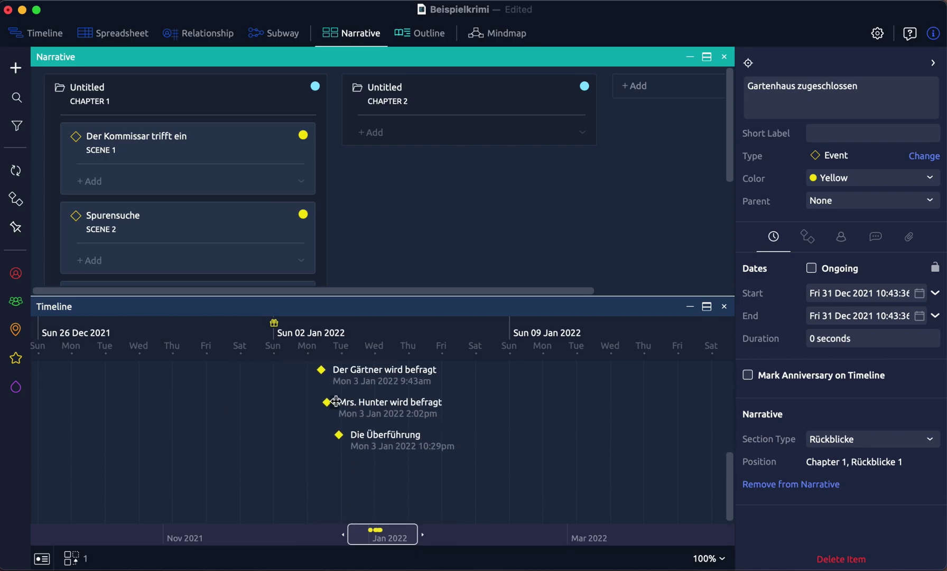
{"action": "left_click_drag", "start_coordinate": [329, 405], "coordinate": [393, 118]}
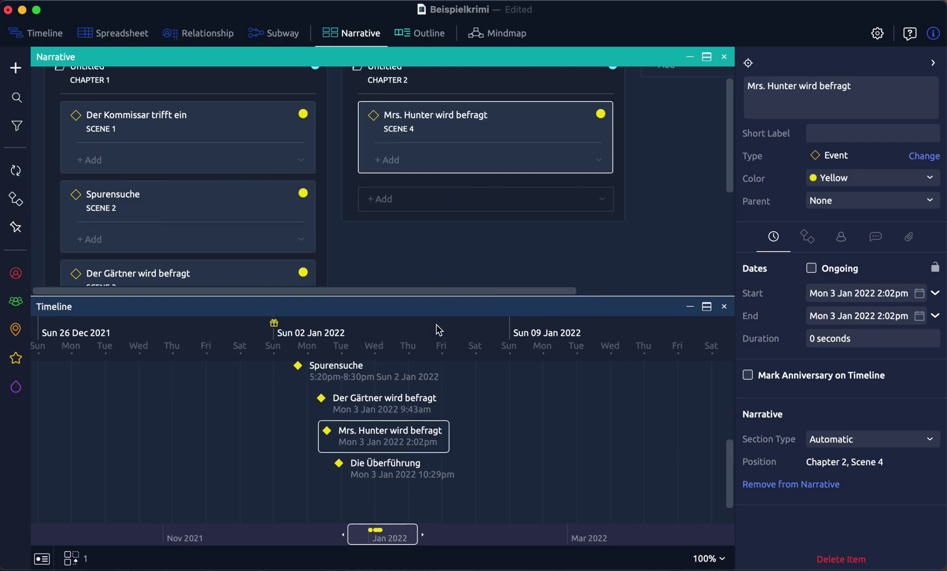
{"action": "scroll", "coordinate": [452, 366], "scroll_direction": "up", "scroll_amount": 5}
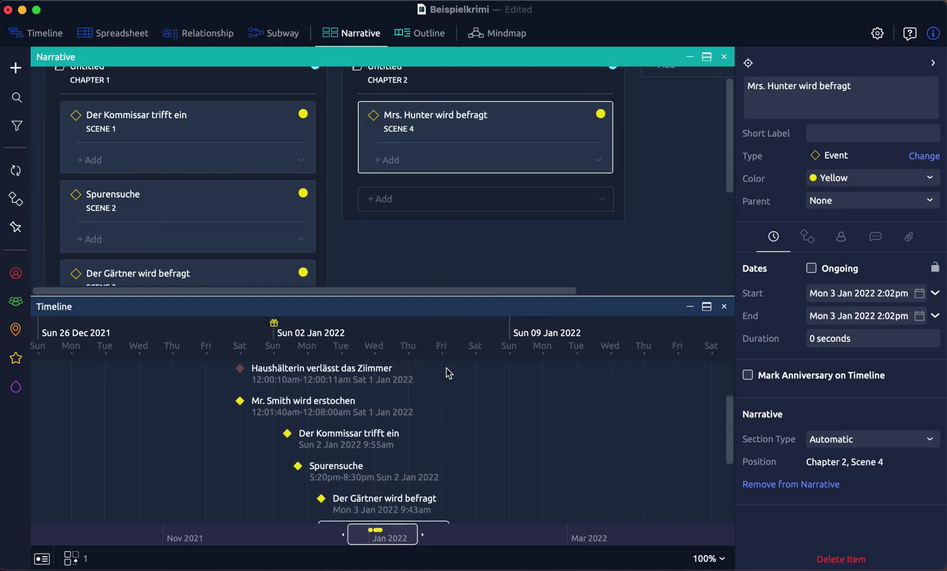
{"action": "scroll", "coordinate": [448, 372], "scroll_direction": "up", "scroll_amount": 3}
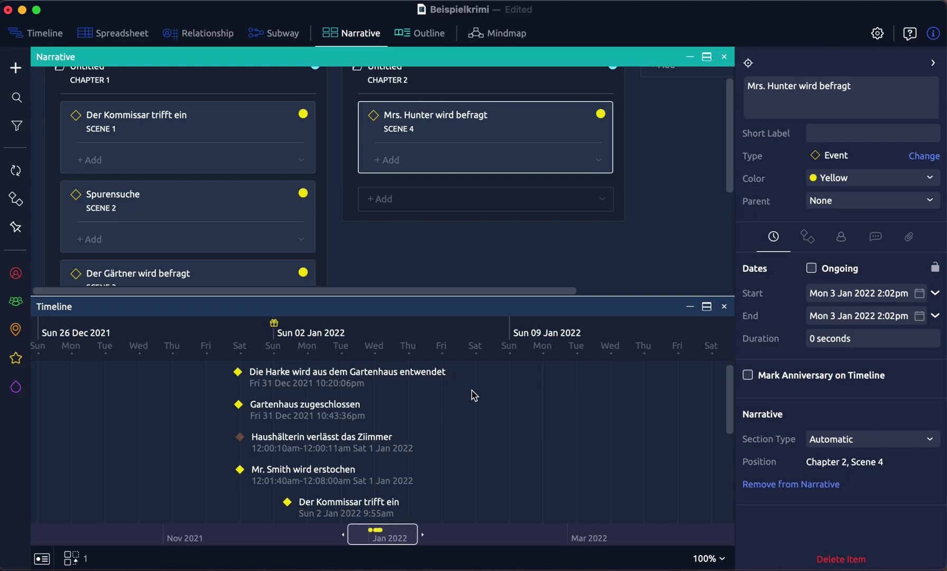
{"action": "scroll", "coordinate": [465, 396], "scroll_direction": "up", "scroll_amount": 1}
{"action": "left_click_drag", "start_coordinate": [285, 449], "coordinate": [450, 184]}
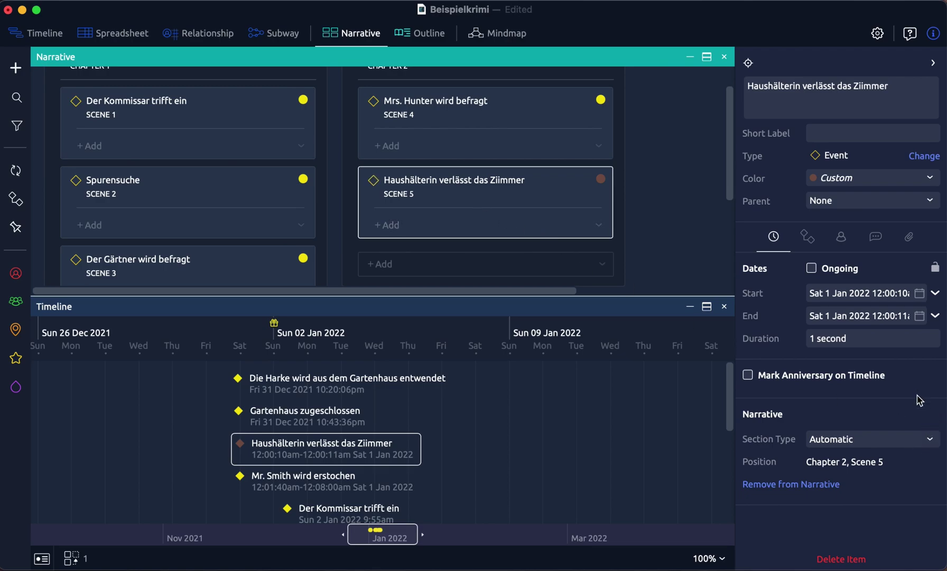
- Change the section type of "Haushälterin verlässt das Ziimmer" in Chapter 2 to Rückblicke
{"action": "left_click", "coordinate": [932, 438]}
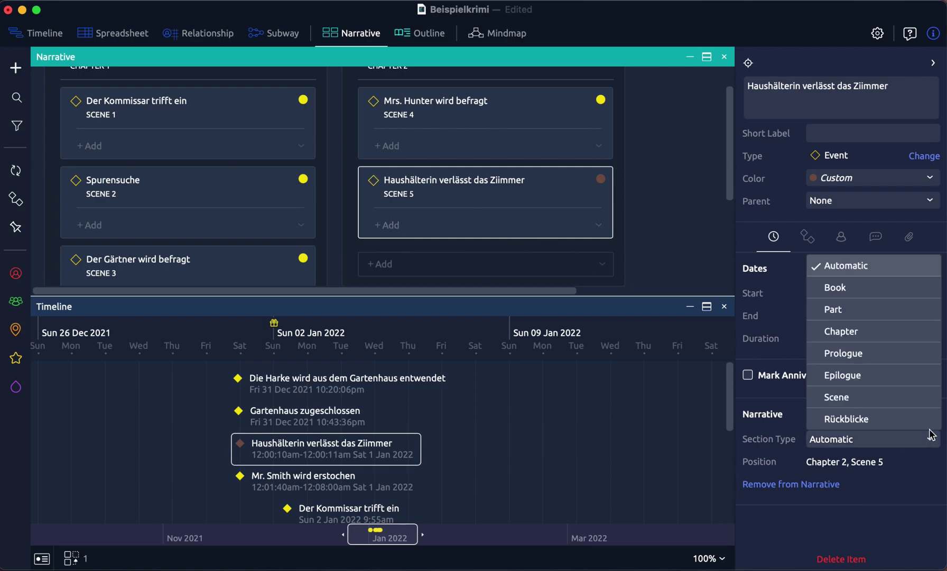
{"action": "left_click", "coordinate": [880, 423]}
{"action": "scroll", "coordinate": [664, 235], "scroll_direction": "down", "scroll_amount": 2}
{"action": "scroll", "coordinate": [665, 235], "scroll_direction": "down", "scroll_amount": 1}
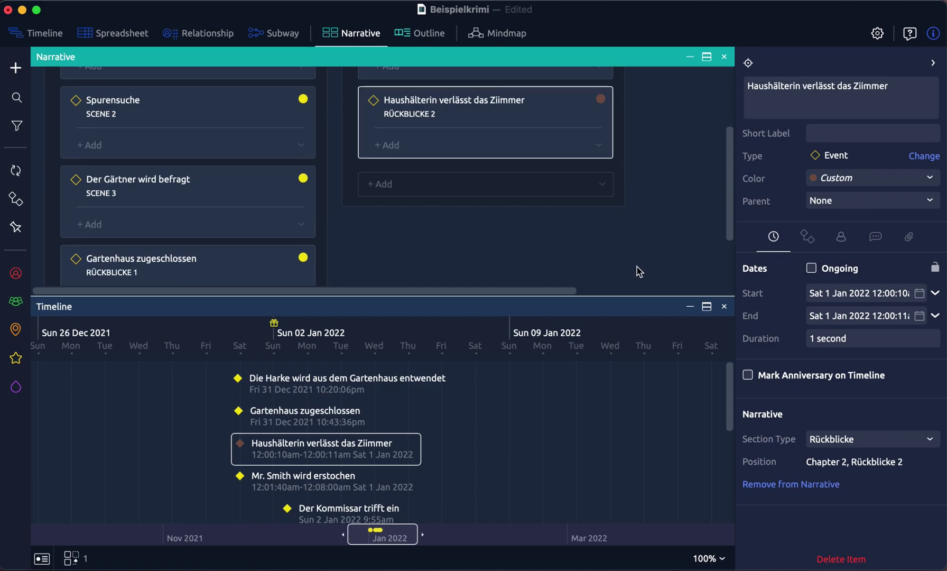
- Add the timeline event "Die Überführung" to Chapter 2 below "Haushälterin verlässt das Ziimmer"
{"action": "scroll", "coordinate": [584, 402], "scroll_direction": "down", "scroll_amount": 5}
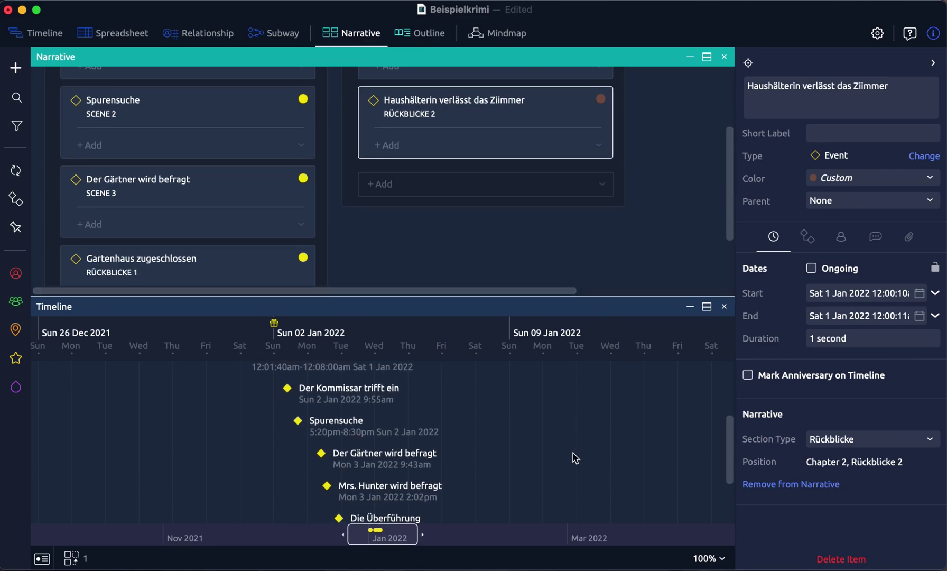
{"action": "scroll", "coordinate": [574, 455], "scroll_direction": "down", "scroll_amount": 2}
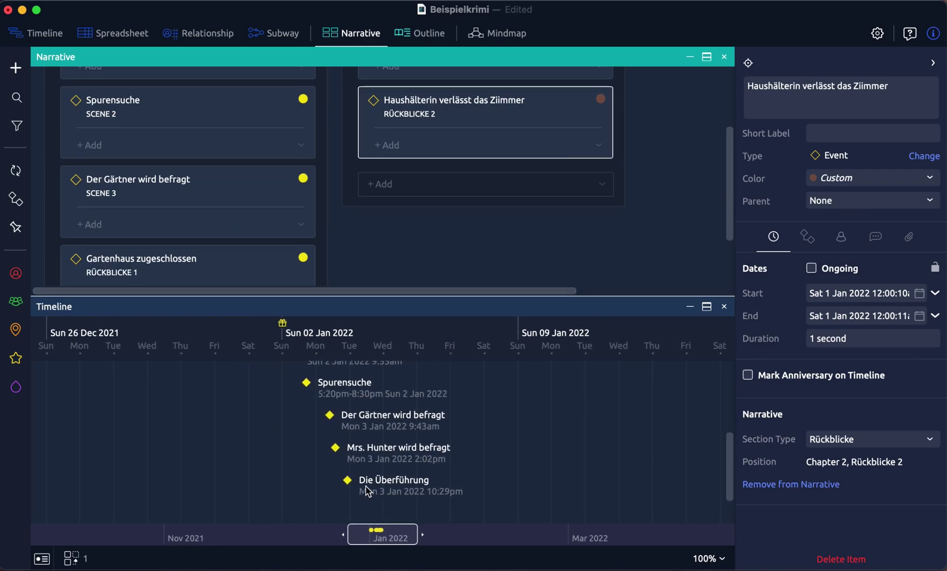
{"action": "left_click", "coordinate": [383, 482]}
{"action": "left_click_drag", "start_coordinate": [384, 482], "coordinate": [417, 172]}
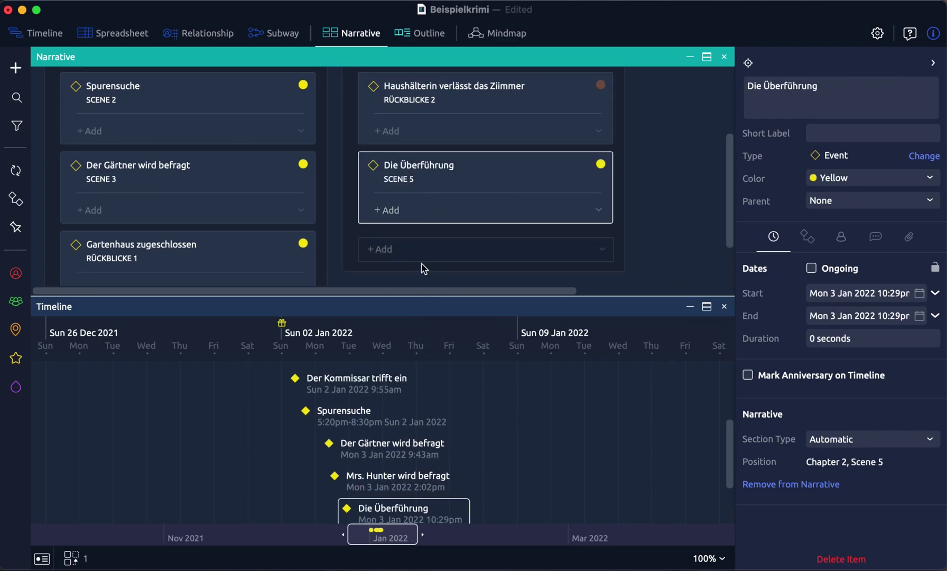
- Compare the order of scenes and flashbacks in both chapters with the chronological order of events on the timeline
{"action": "scroll", "coordinate": [510, 423], "scroll_direction": "up", "scroll_amount": 3}
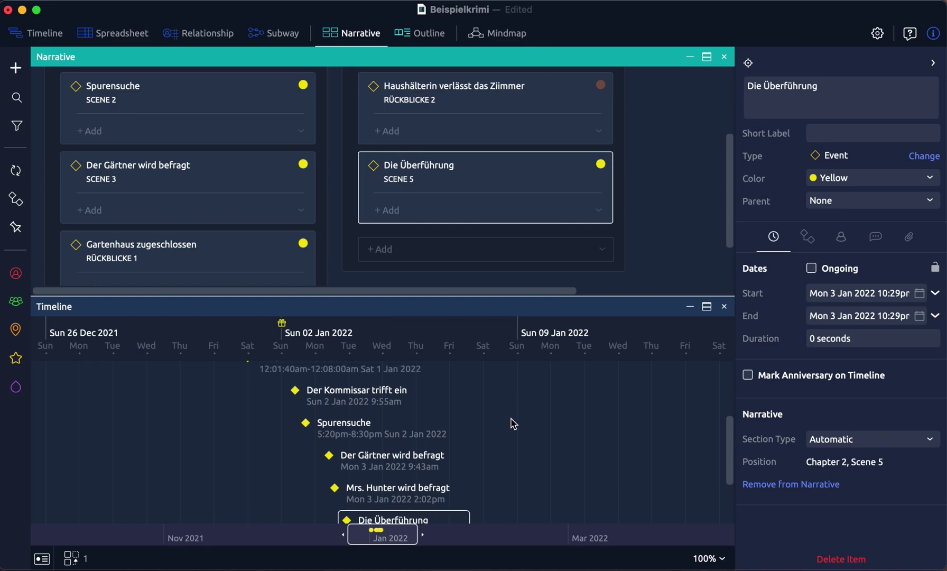
{"action": "scroll", "coordinate": [511, 422], "scroll_direction": "up", "scroll_amount": 1}
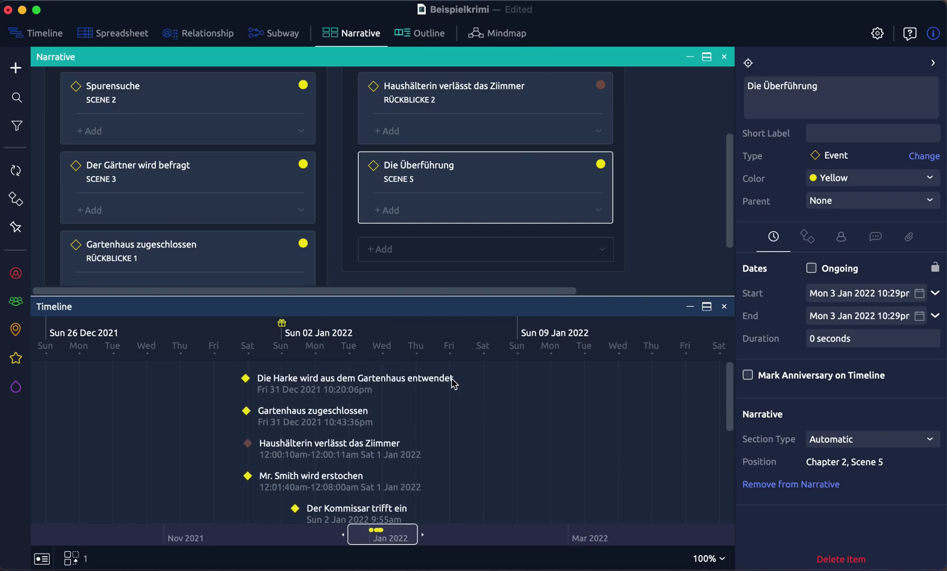
{"action": "scroll", "coordinate": [265, 217], "scroll_direction": "up", "scroll_amount": 5}
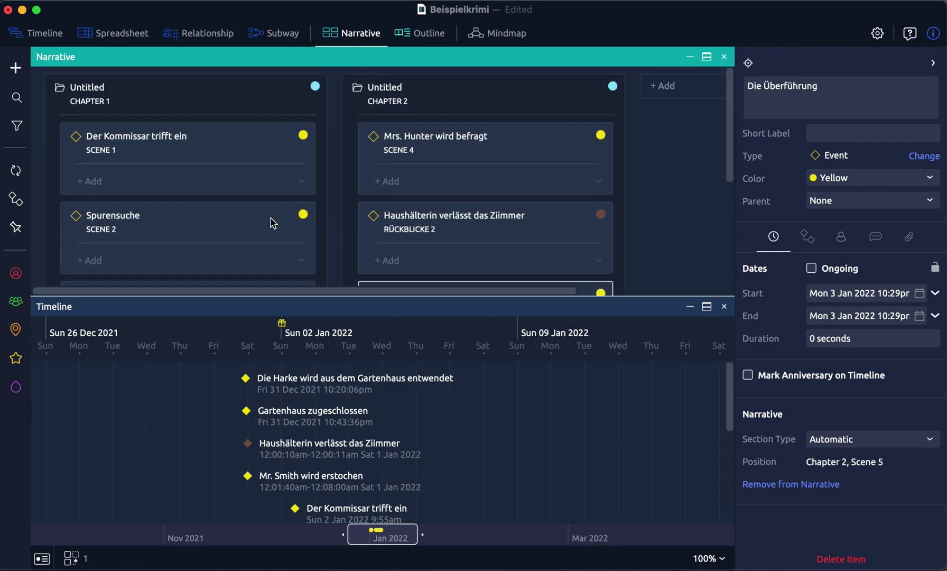
{"action": "scroll", "coordinate": [185, 160], "scroll_direction": "down", "scroll_amount": 8}
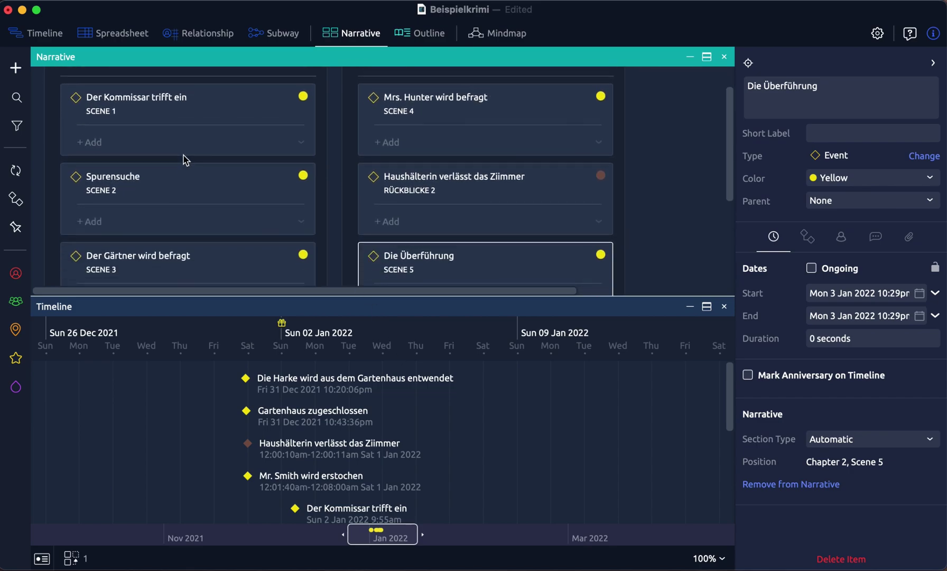
{"action": "scroll", "coordinate": [185, 159], "scroll_direction": "up", "scroll_amount": 8}
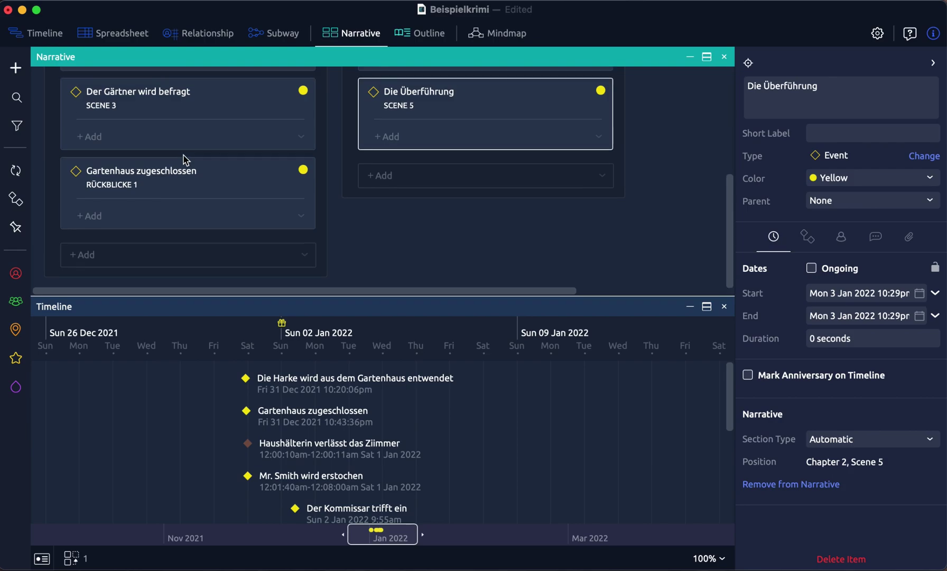
{"action": "scroll", "coordinate": [184, 159], "scroll_direction": "up", "scroll_amount": 1}
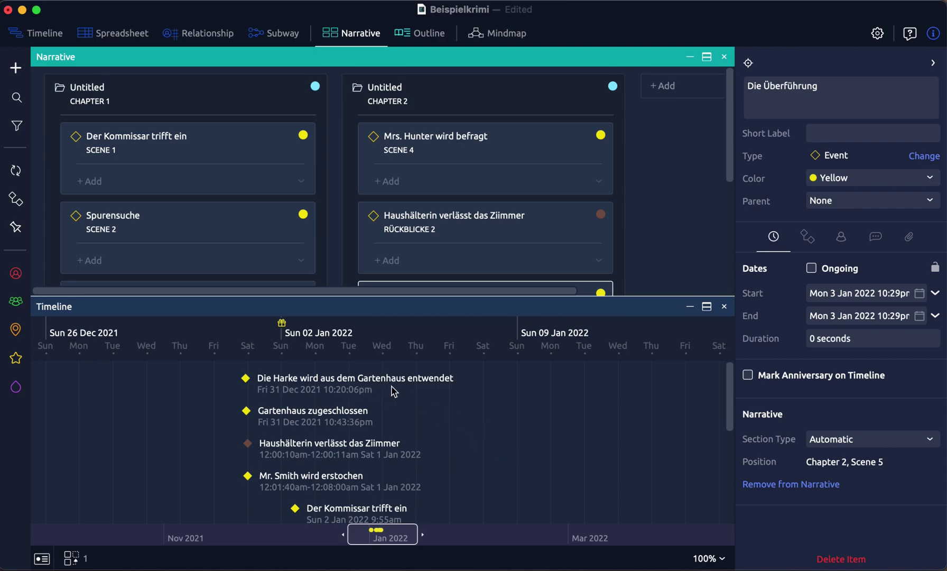
{"action": "scroll", "coordinate": [396, 392], "scroll_direction": "down", "scroll_amount": 1}
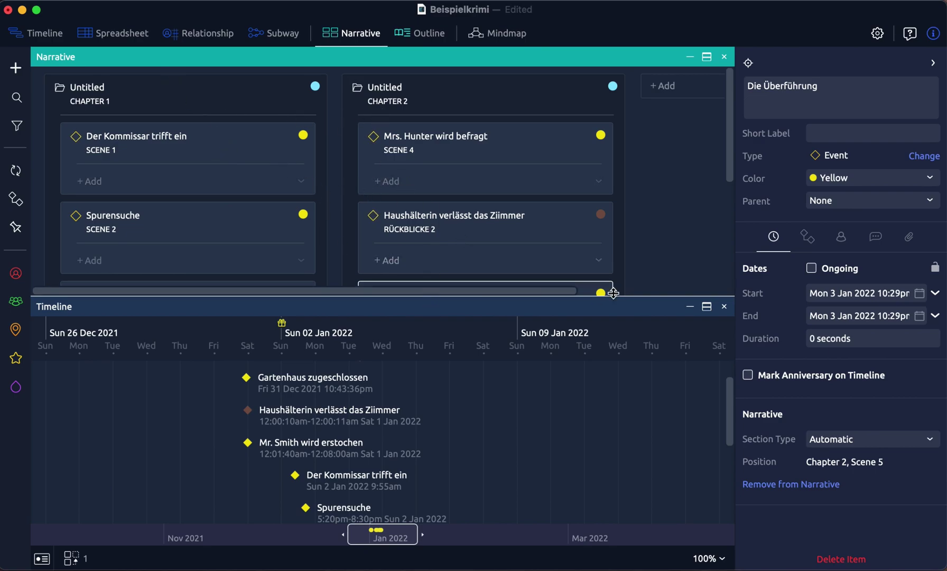
{"action": "scroll", "coordinate": [455, 389], "scroll_direction": "down", "scroll_amount": 2}
{"action": "scroll", "coordinate": [524, 275], "scroll_direction": "down", "scroll_amount": 1}
{"action": "scroll", "coordinate": [637, 266], "scroll_direction": "down", "scroll_amount": 5}
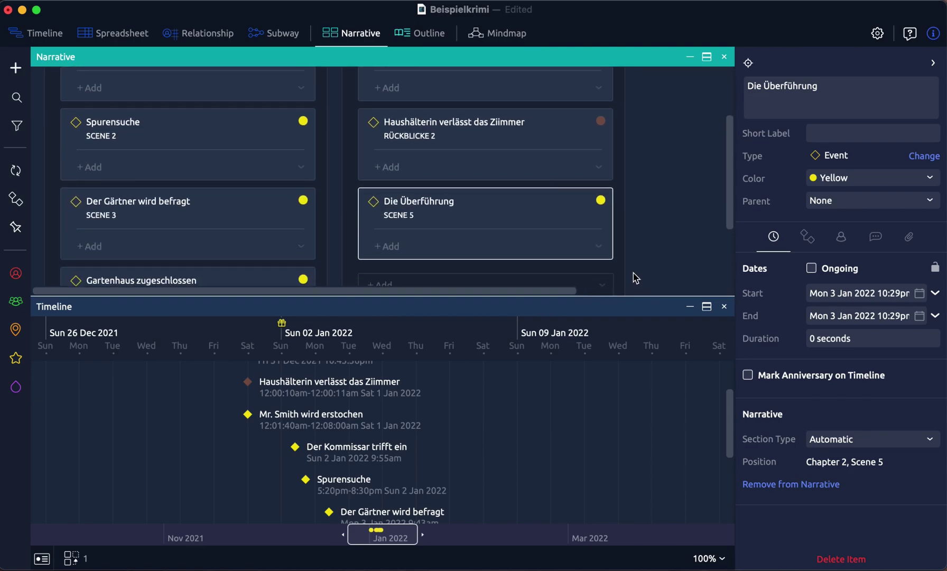
- Examine the relationships and properties of the flashback "Haushälterin verlässt das Ziimmer" and look over both chapters
{"action": "left_click", "coordinate": [436, 118]}
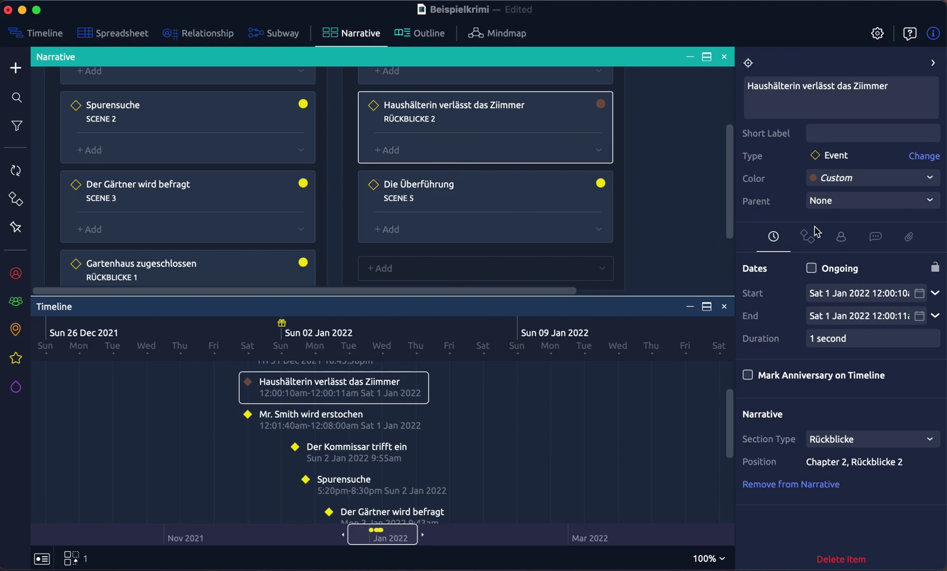
{"action": "left_click", "coordinate": [846, 242]}
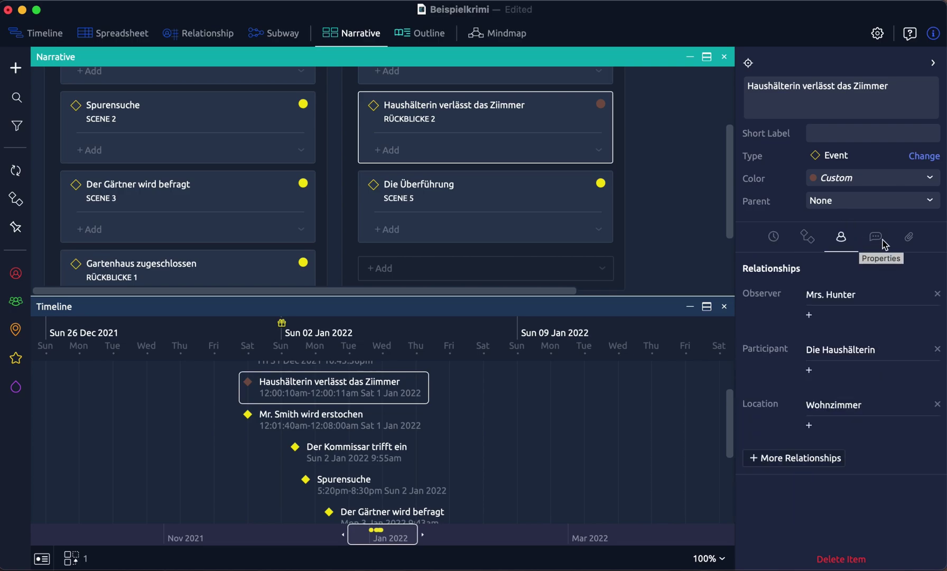
{"action": "left_click", "coordinate": [873, 239]}
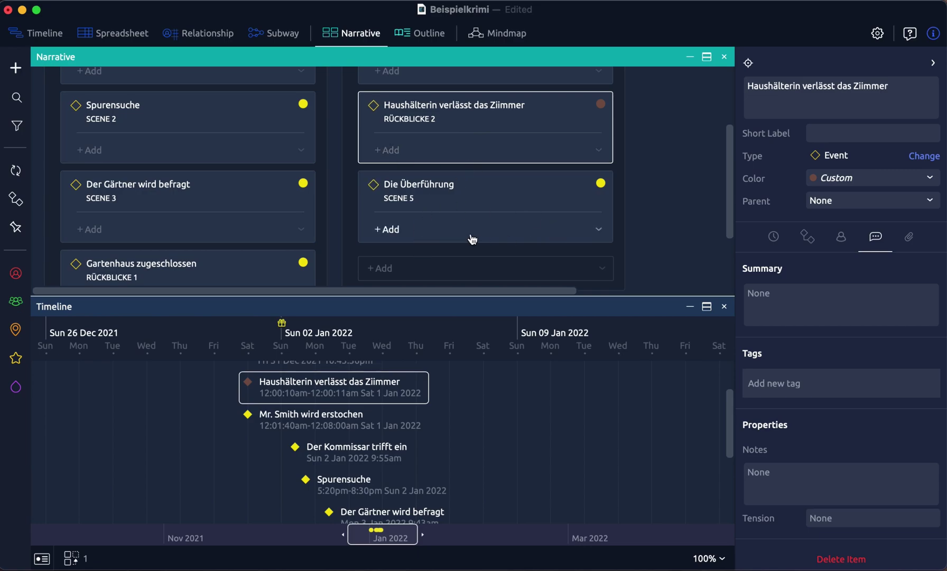
{"action": "scroll", "coordinate": [466, 233], "scroll_direction": "down", "scroll_amount": 2}
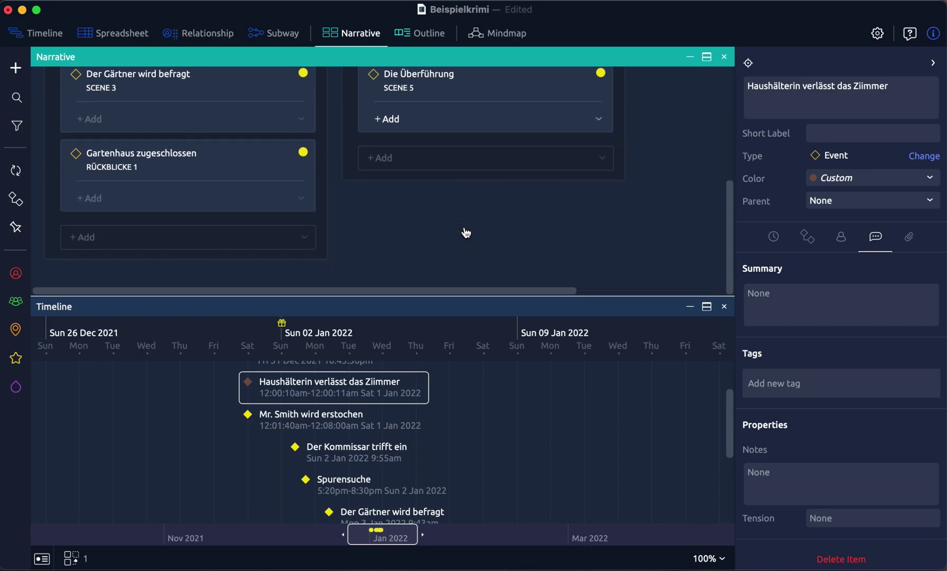
{"action": "scroll", "coordinate": [465, 233], "scroll_direction": "up", "scroll_amount": 4}
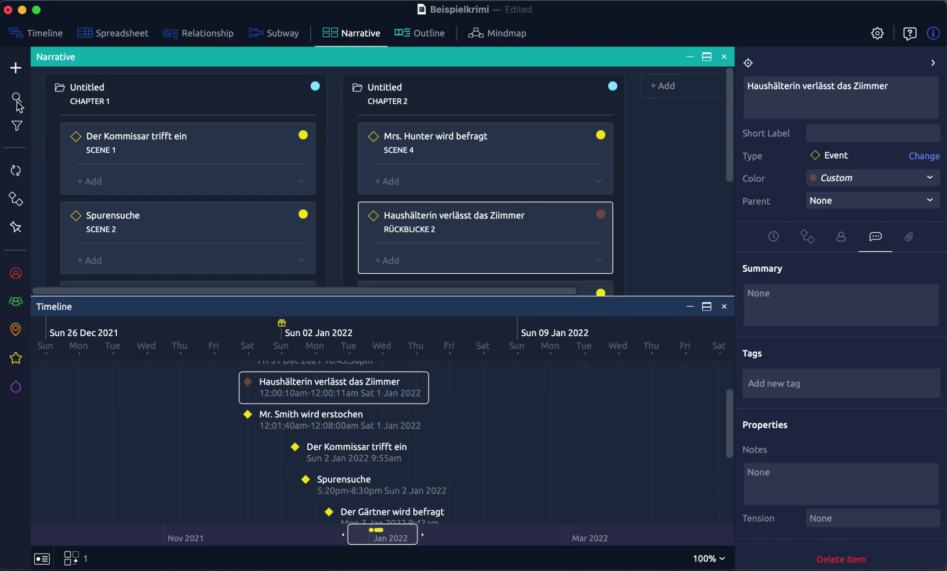
{"action": "scroll", "coordinate": [139, 207], "scroll_direction": "down", "scroll_amount": 3}
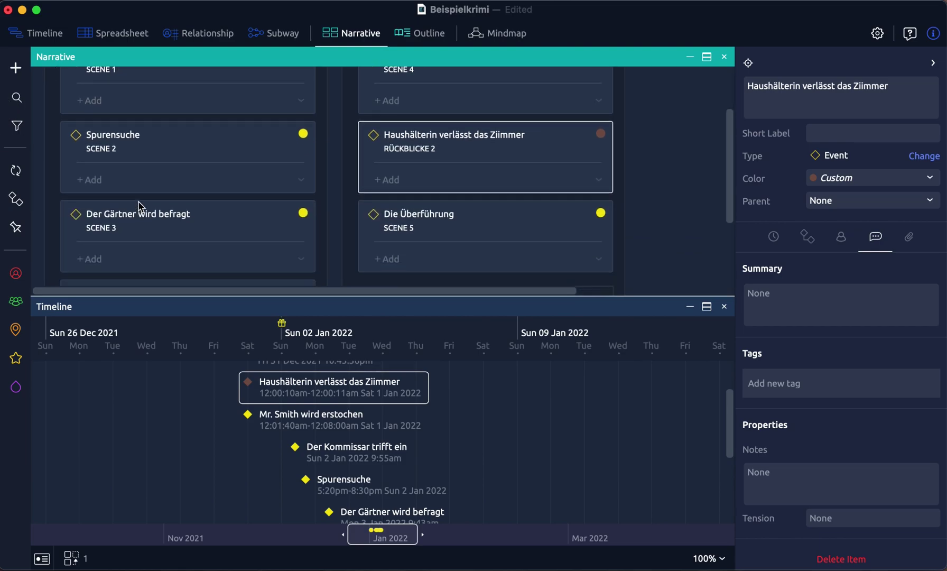
- Review the sequence of scenes and Rückblicke in Chapters 1 and 2 alongside the earliest events on the timeline
{"action": "scroll", "coordinate": [139, 205], "scroll_direction": "down", "scroll_amount": 2}
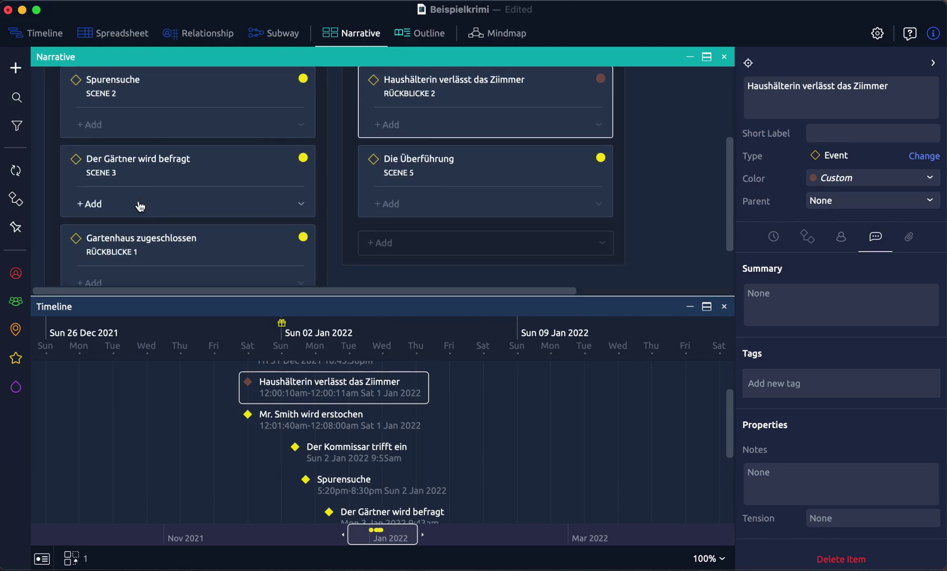
{"action": "scroll", "coordinate": [138, 205], "scroll_direction": "down", "scroll_amount": 3}
{"action": "scroll", "coordinate": [138, 206], "scroll_direction": "up", "scroll_amount": 8}
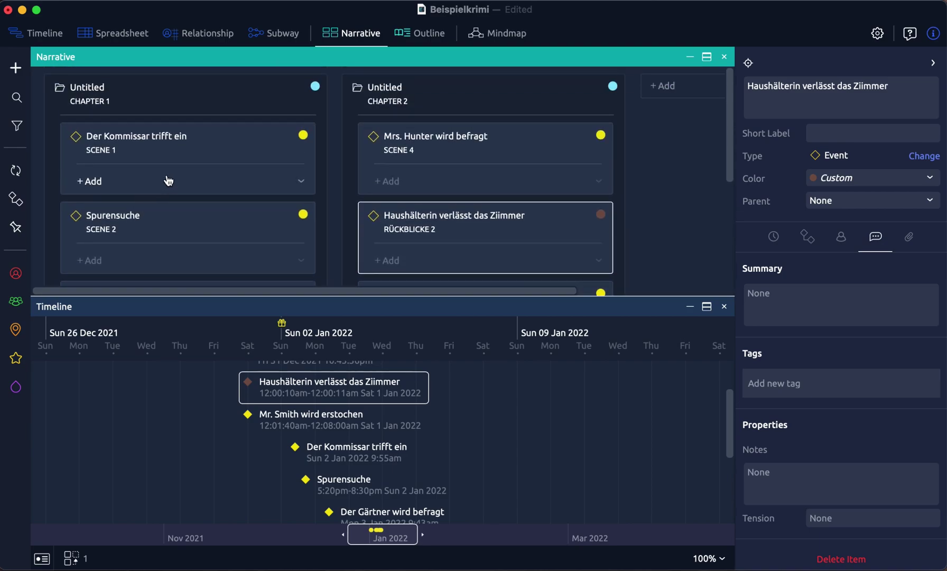
{"action": "scroll", "coordinate": [181, 164], "scroll_direction": "down", "scroll_amount": 1}
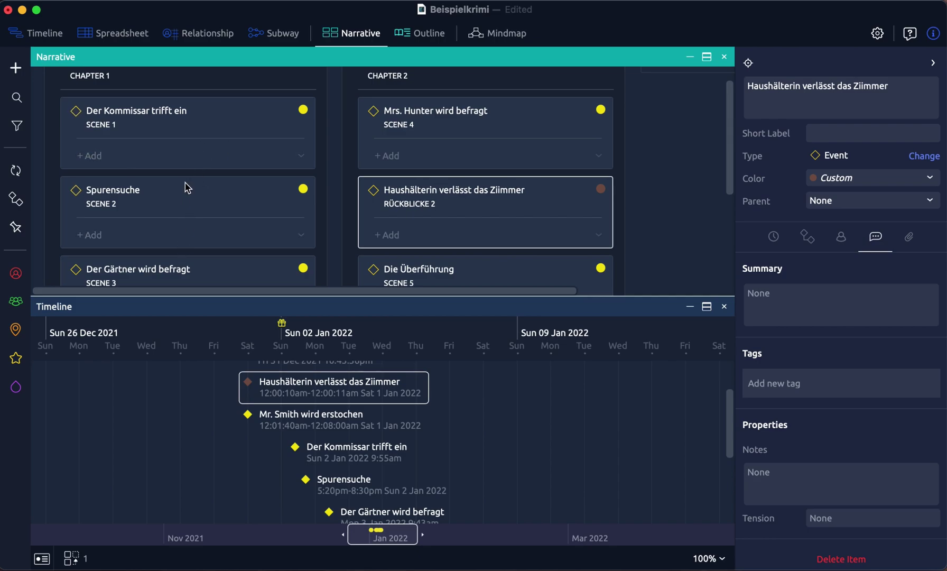
{"action": "scroll", "coordinate": [186, 188], "scroll_direction": "down", "scroll_amount": 7}
{"action": "scroll", "coordinate": [158, 193], "scroll_direction": "up", "scroll_amount": 8}
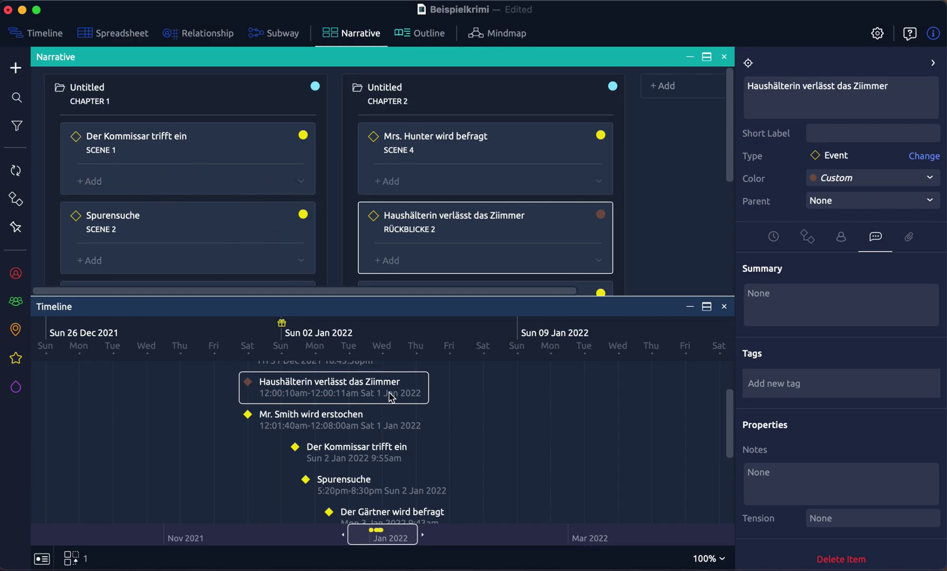
{"action": "scroll", "coordinate": [389, 398], "scroll_direction": "up", "scroll_amount": 2}
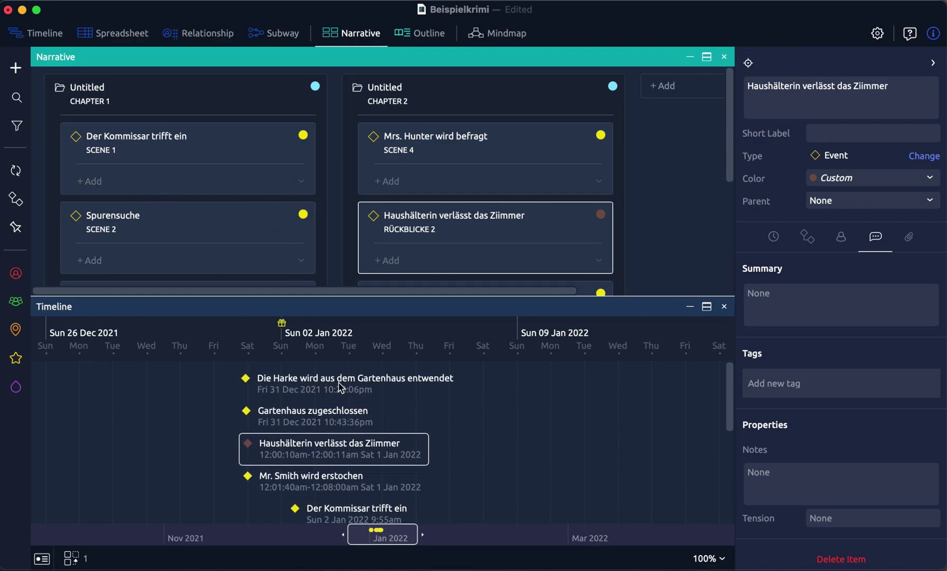
{"action": "scroll", "coordinate": [347, 423], "scroll_direction": "down", "scroll_amount": 1}
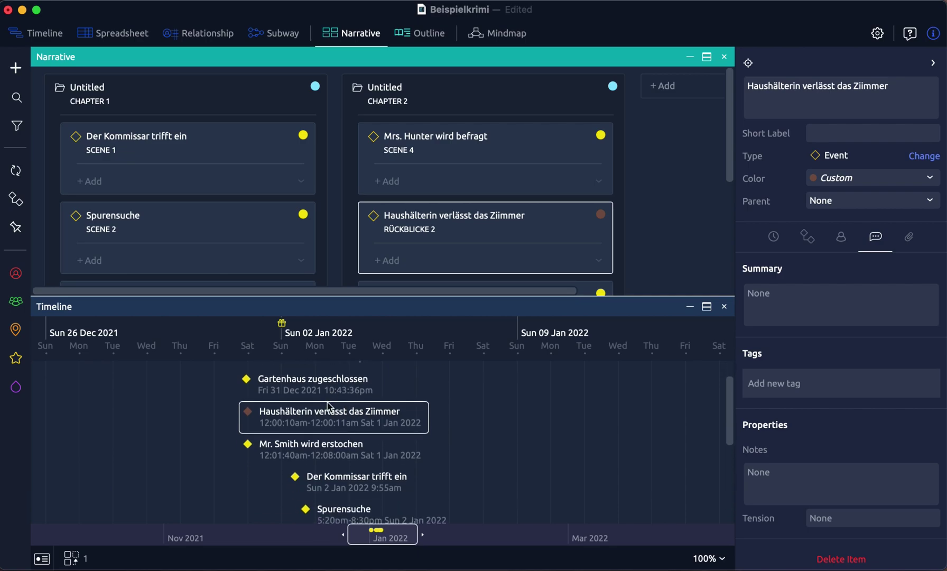